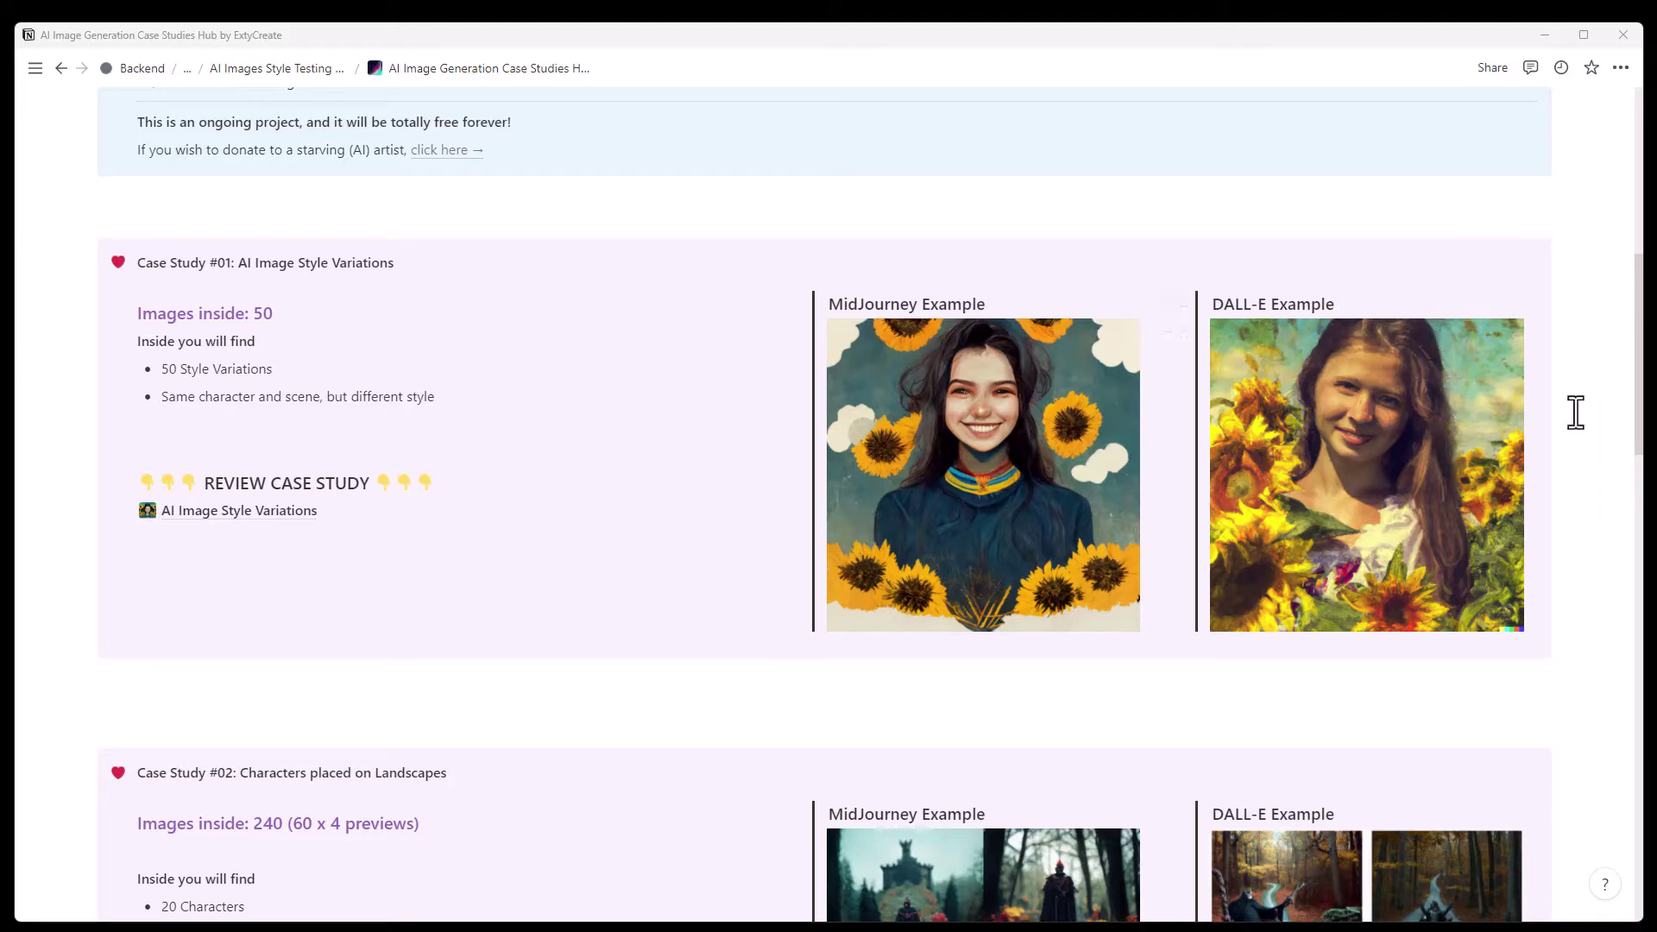
scroll(1576, 412, up, 5)
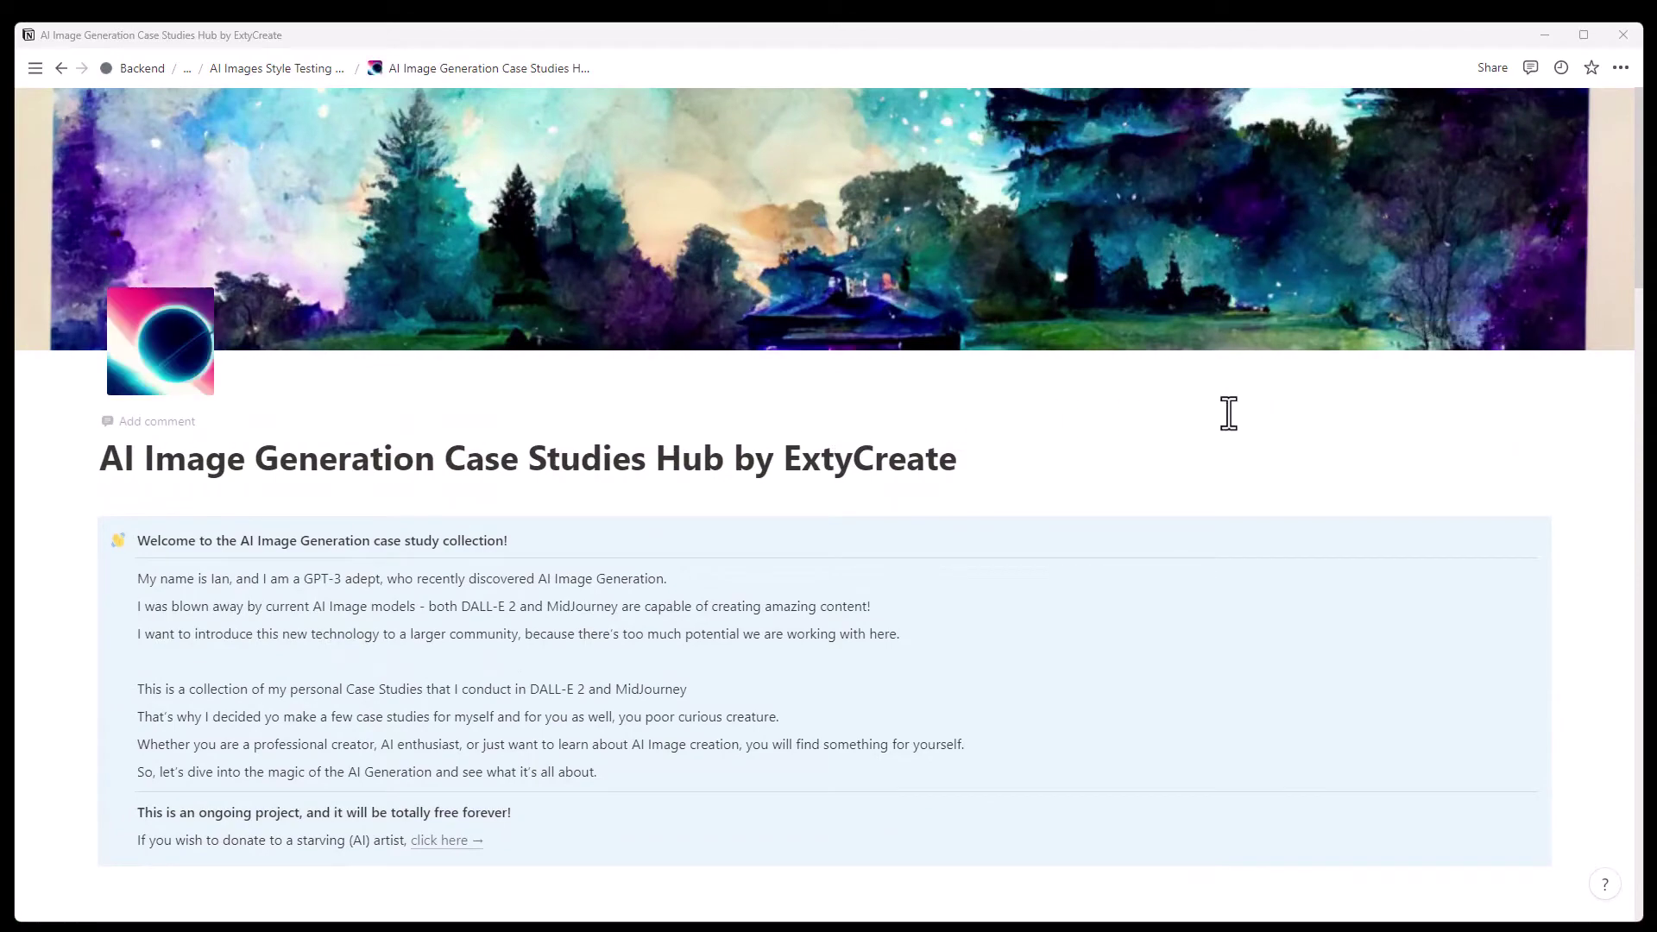
scroll(1269, 412, down, 2)
scroll(1270, 412, down, 2)
scroll(1272, 413, down, 2)
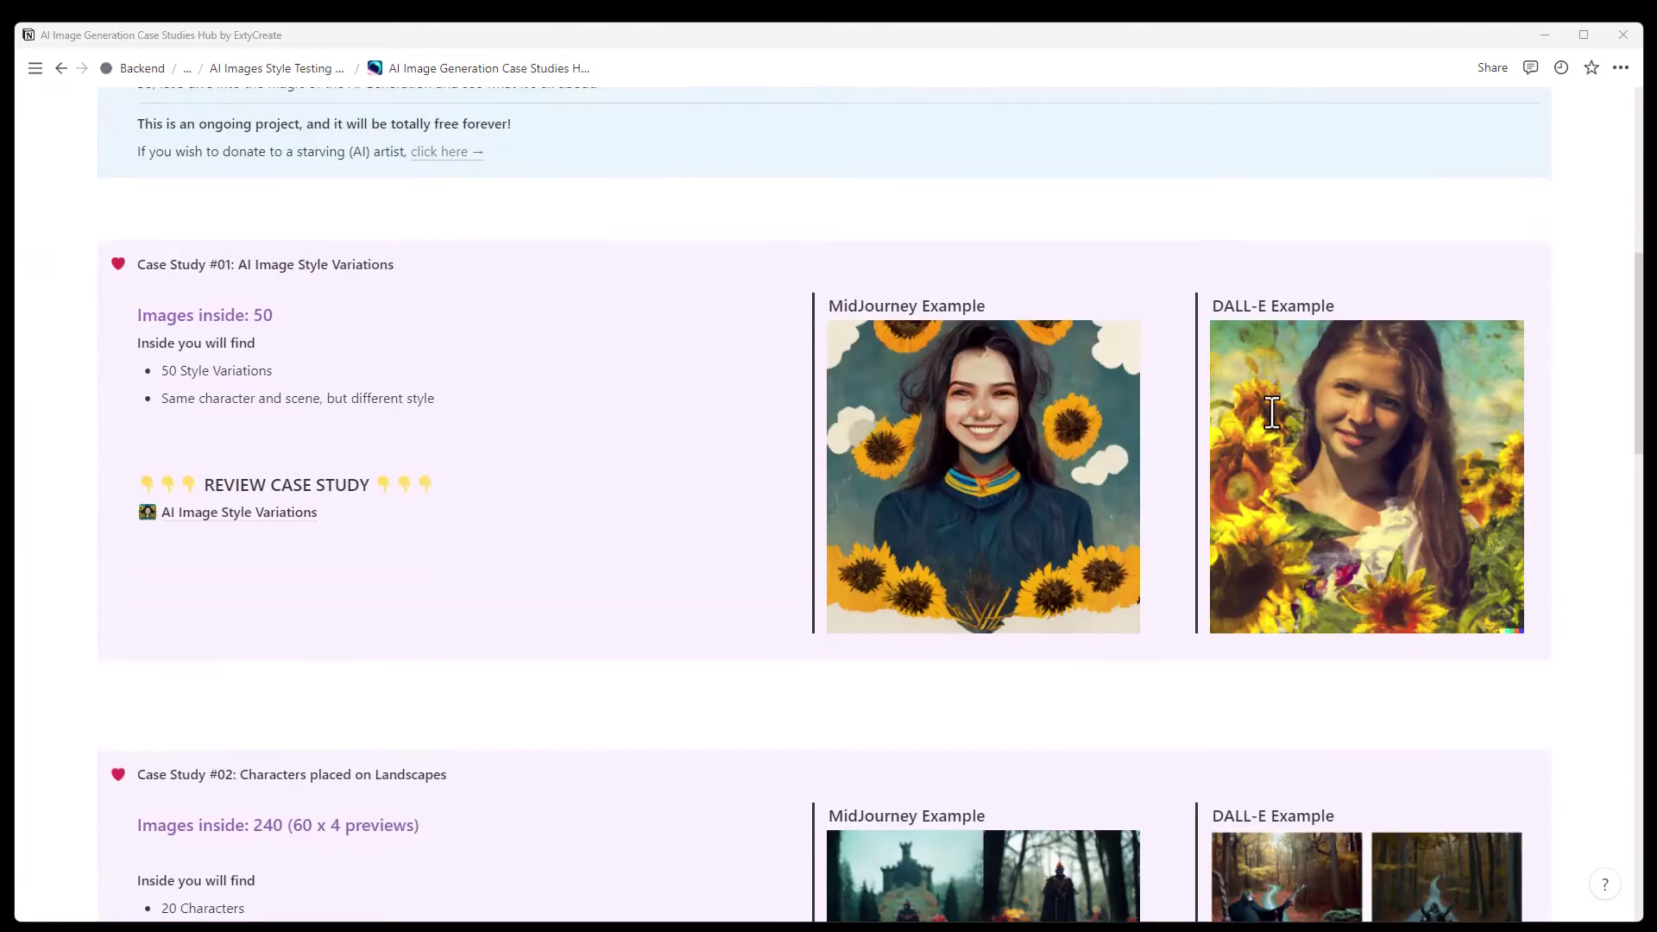
scroll(1274, 413, down, 2)
scroll(1273, 428, down, 2)
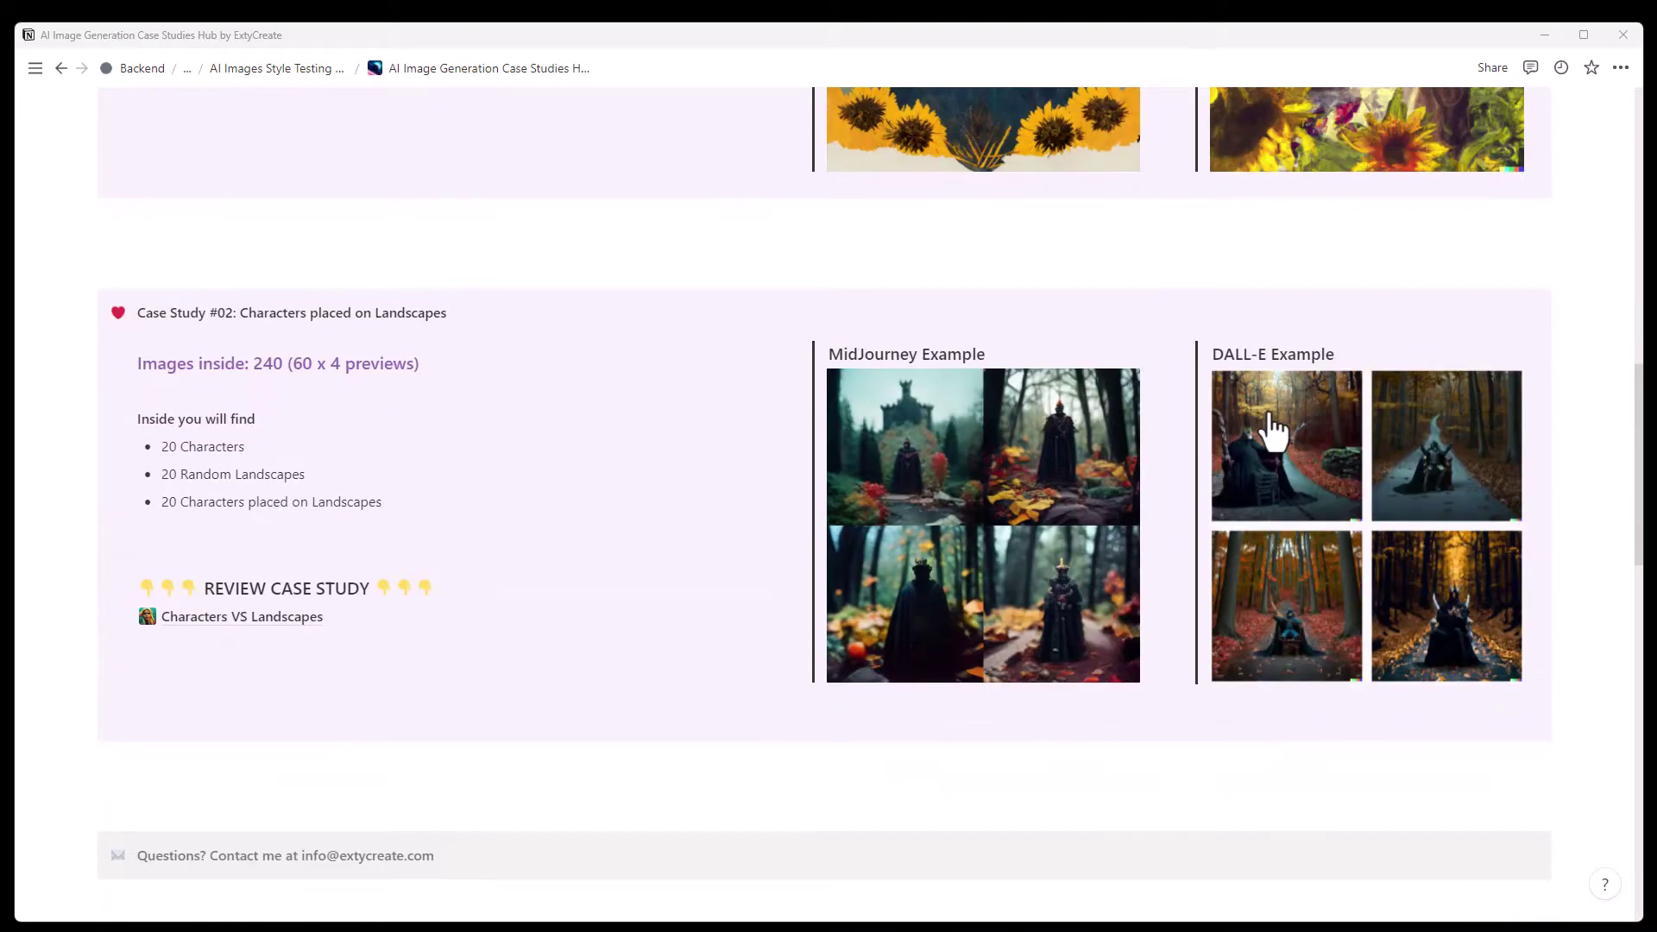
scroll(1274, 431, down, 2)
scroll(1274, 432, up, 1)
scroll(1272, 433, up, 1)
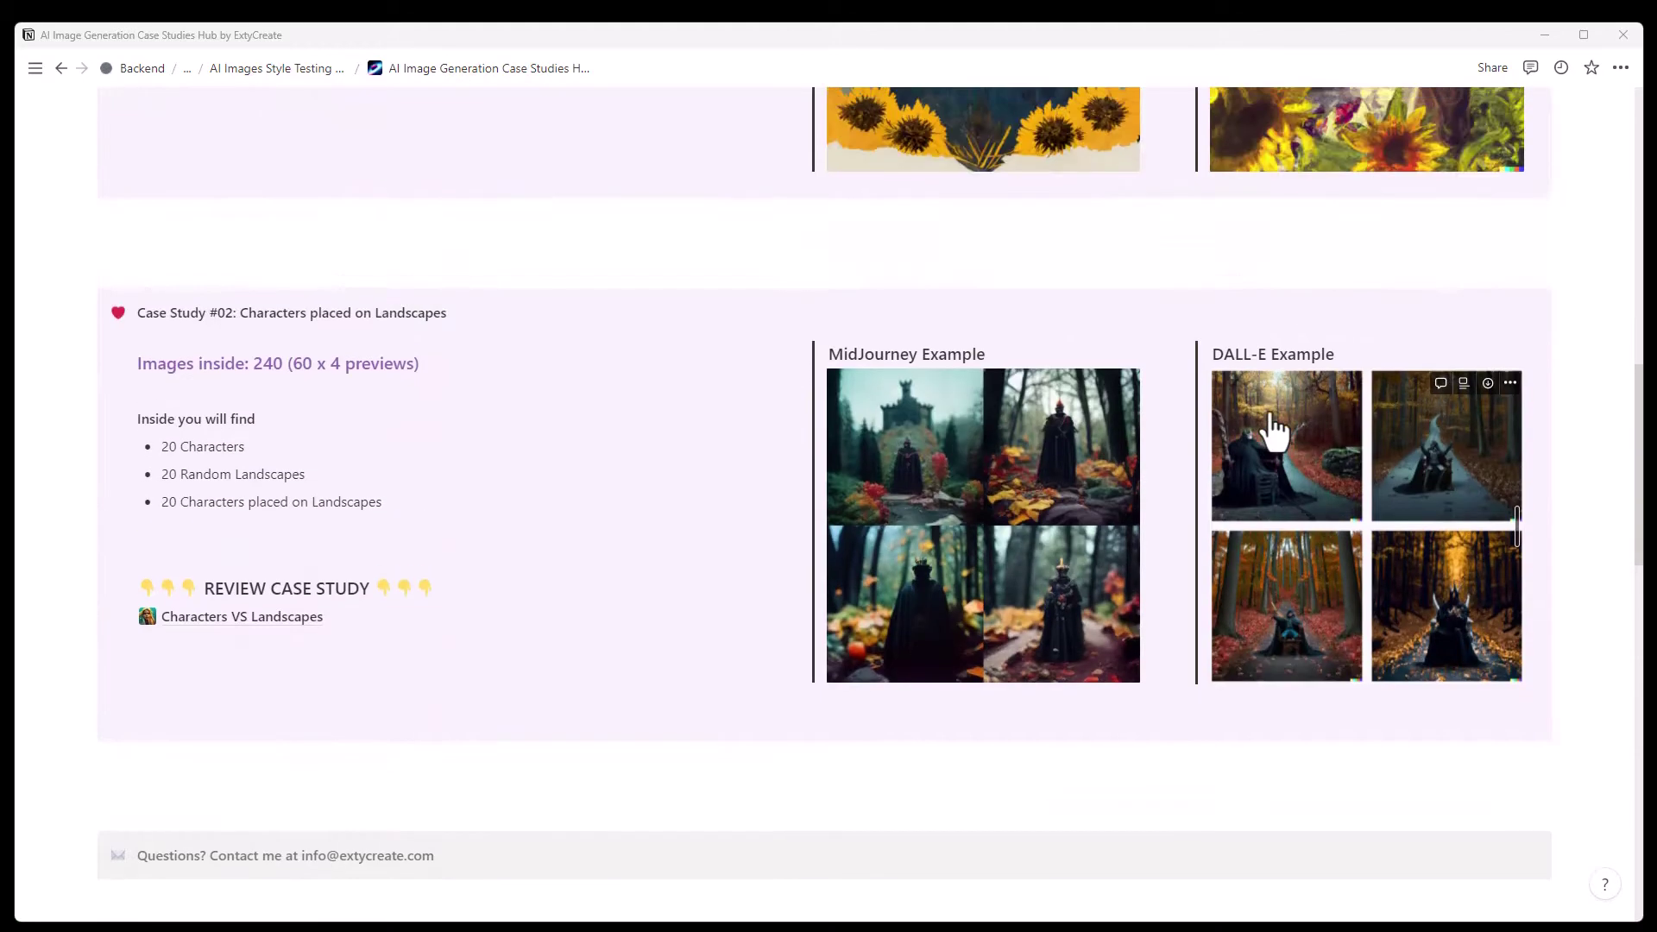
scroll(1273, 433, up, 4)
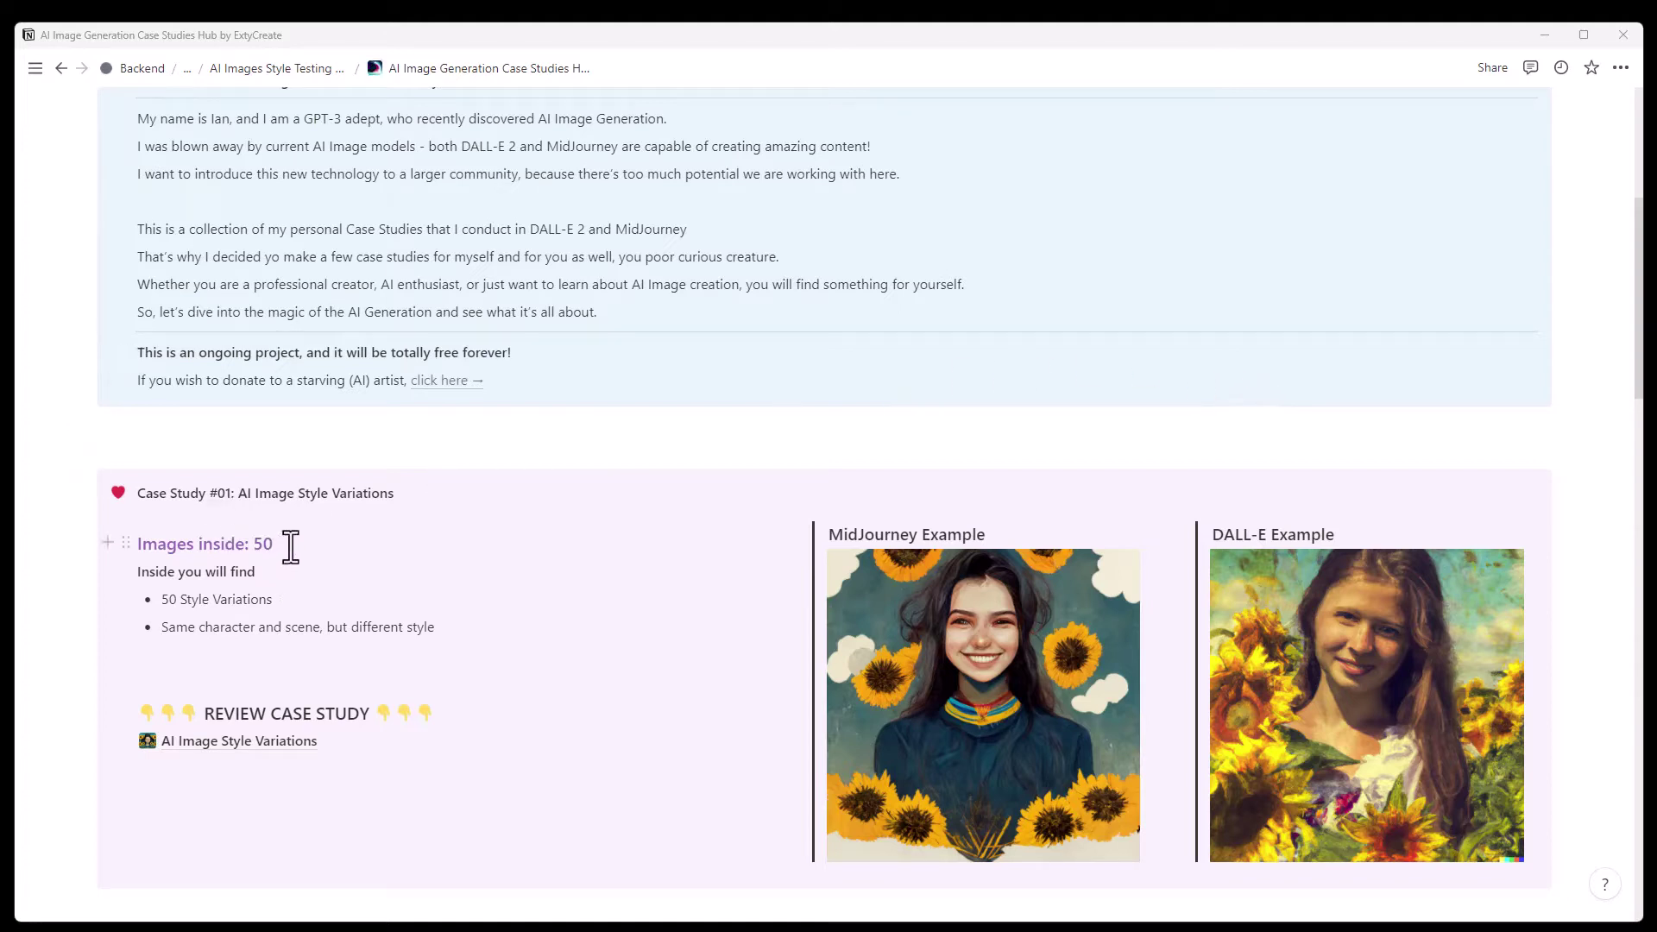
Select the 'Images inside: 50' heading text on the case studies hub page.
drag(290, 545, 140, 546)
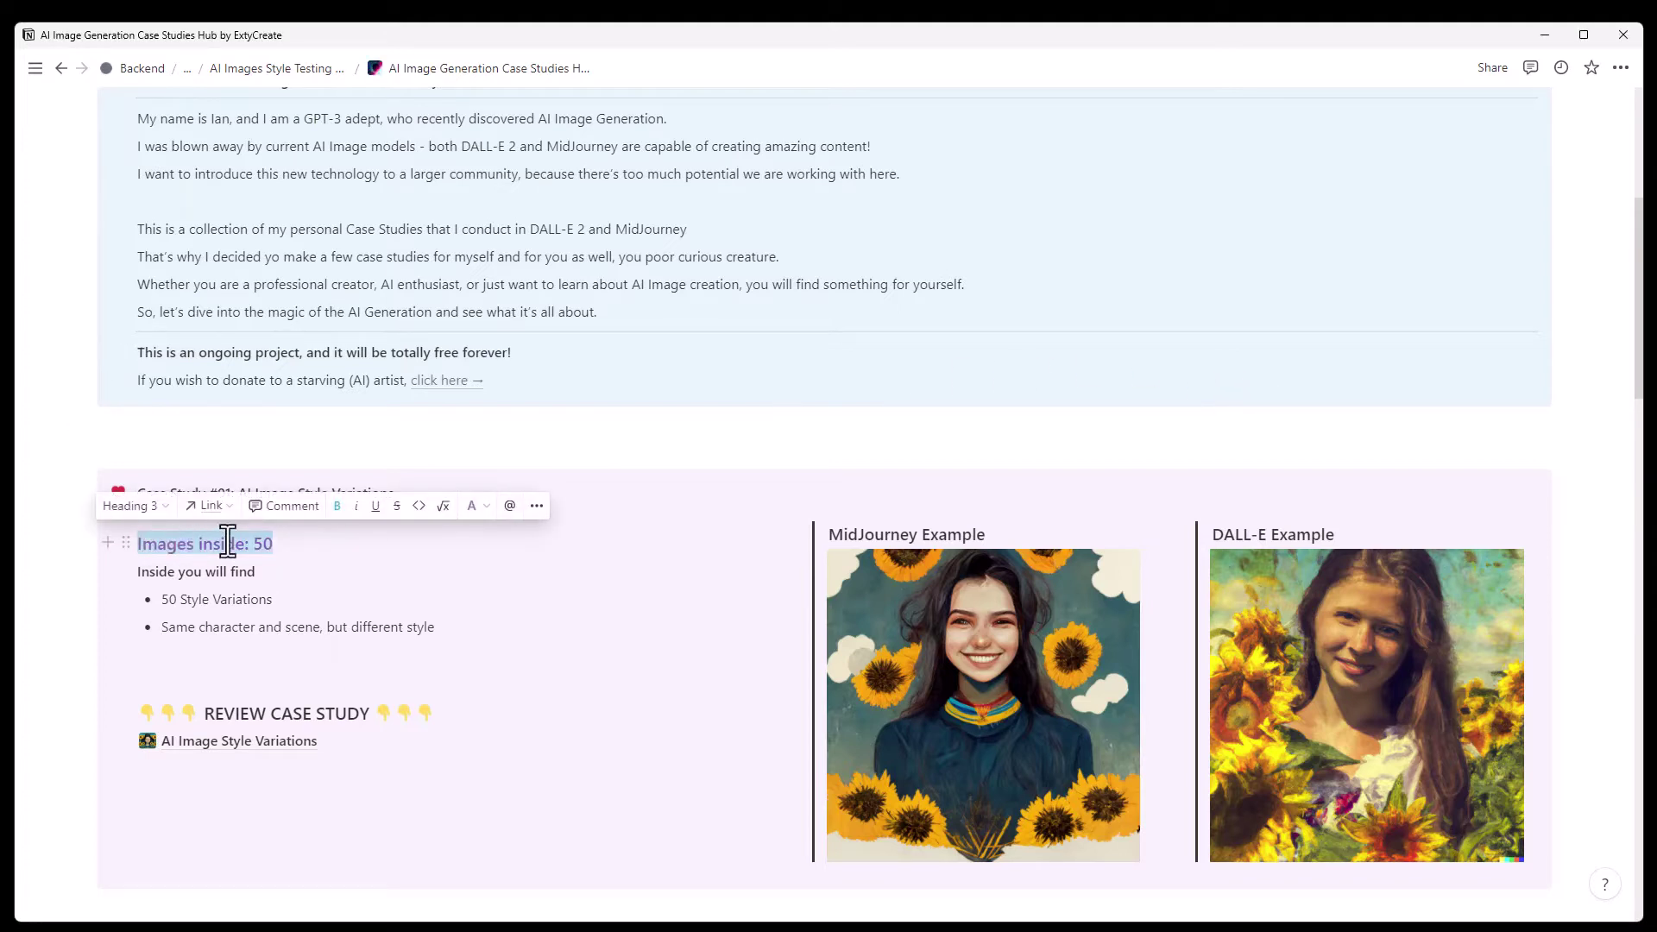
Open the AI Image Style Variations case study and highlight its subject and scene details list.
click(233, 745)
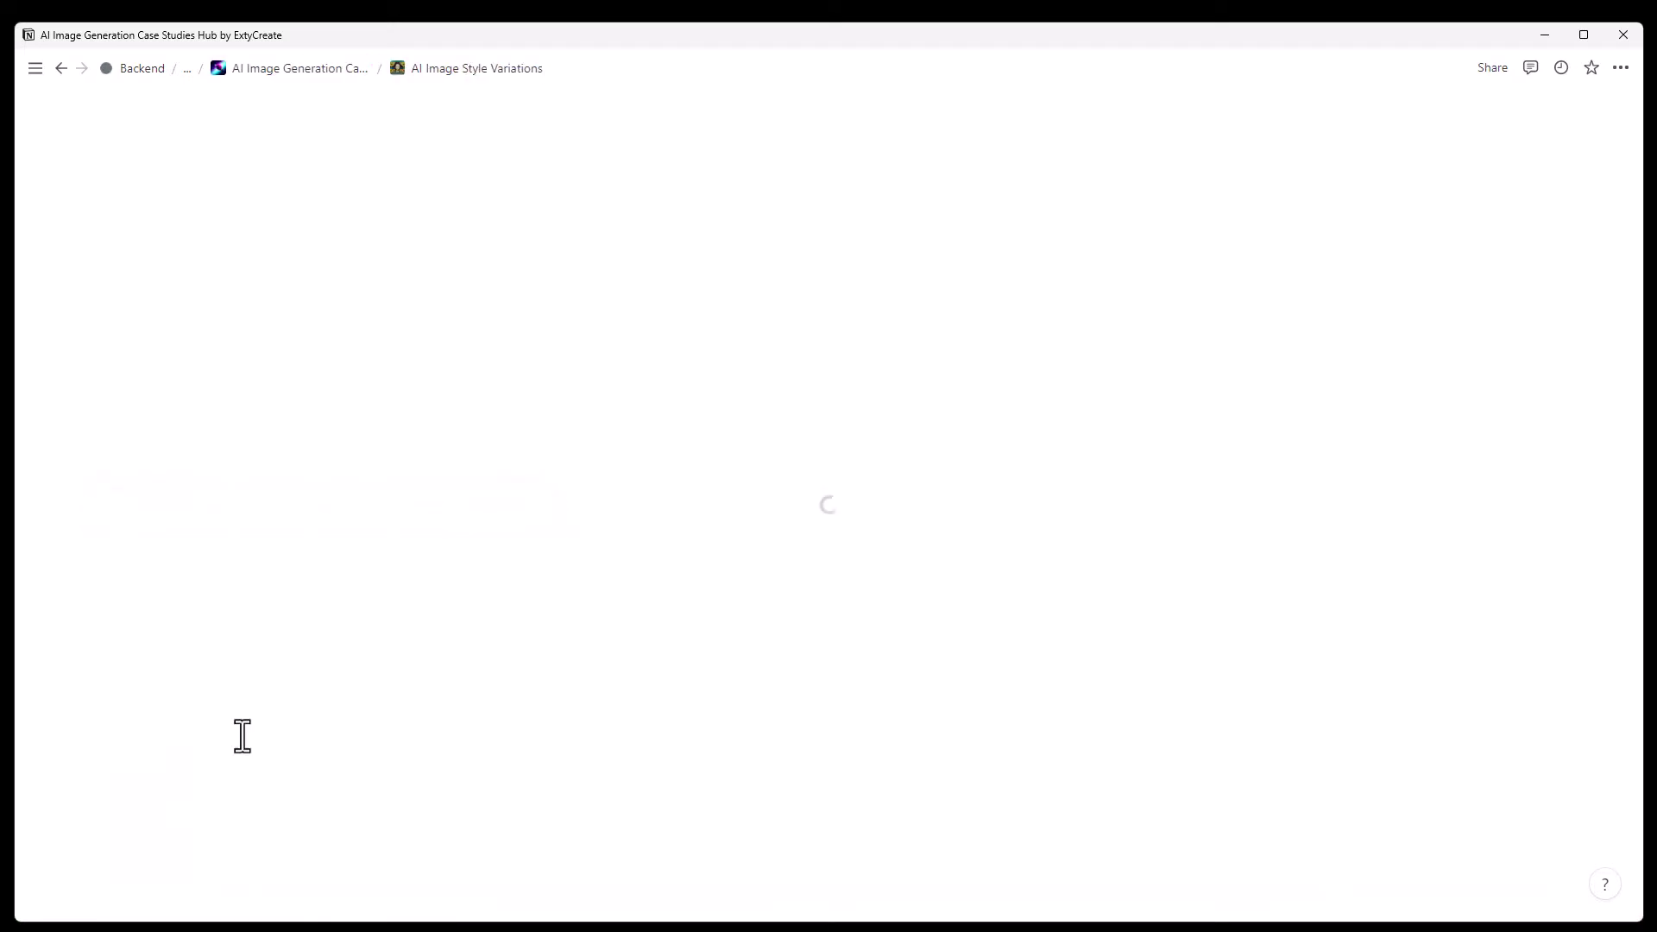
scroll(840, 310, down, 2)
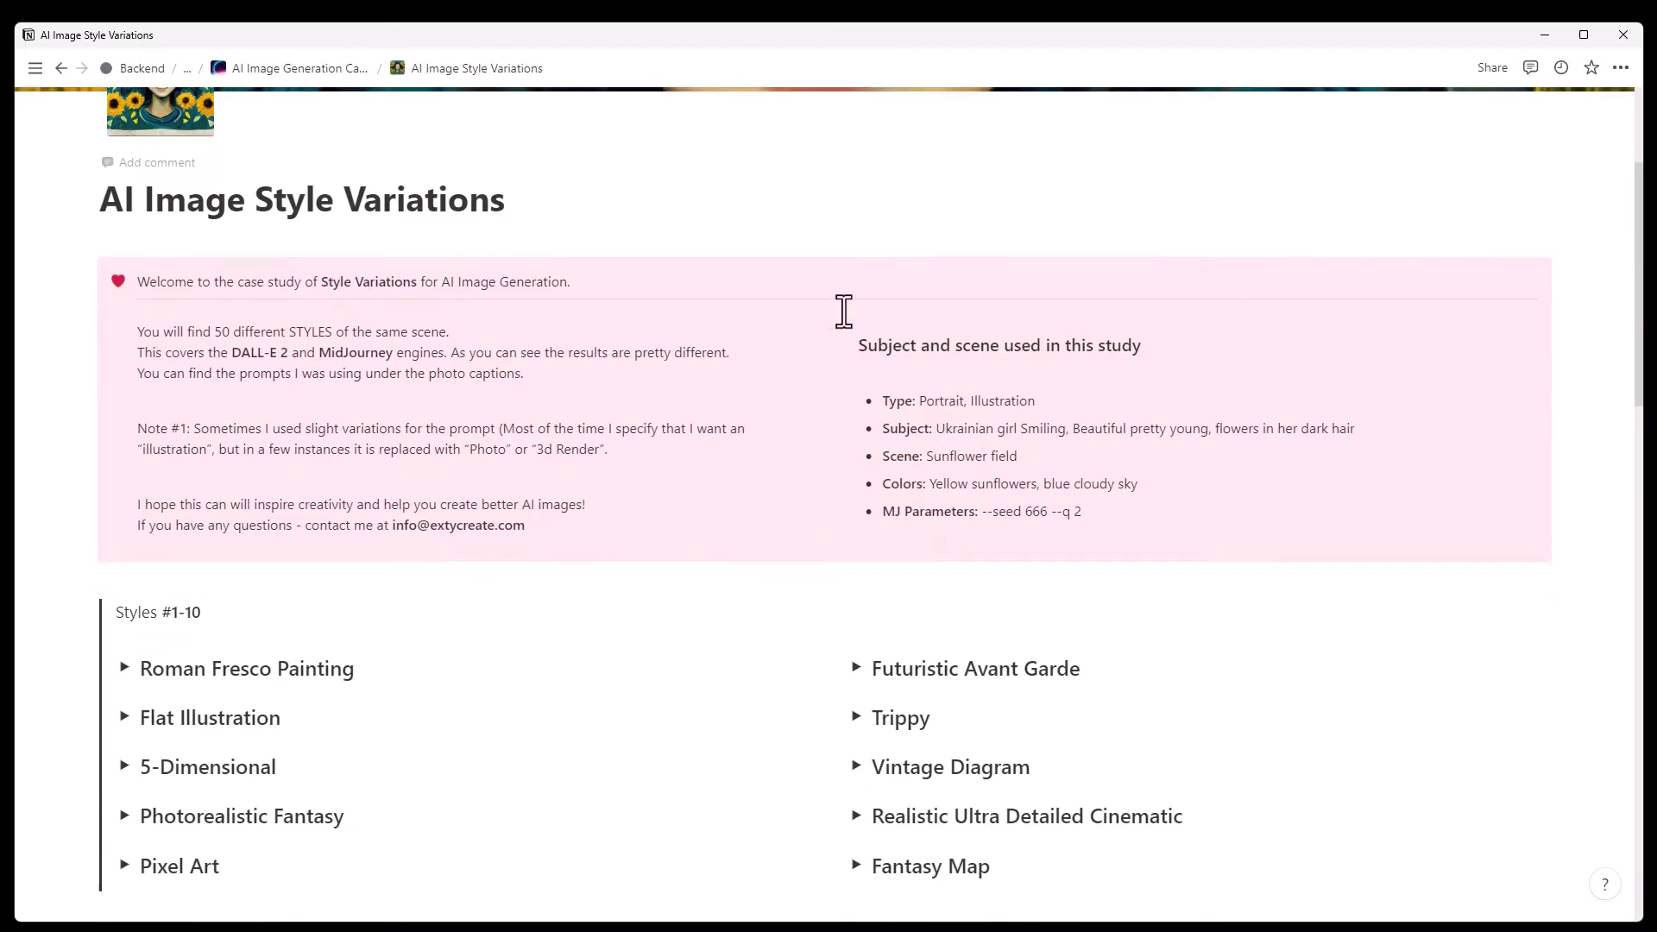
scroll(845, 312, down, 2)
scroll(845, 311, down, 1)
scroll(473, 201, up, 2)
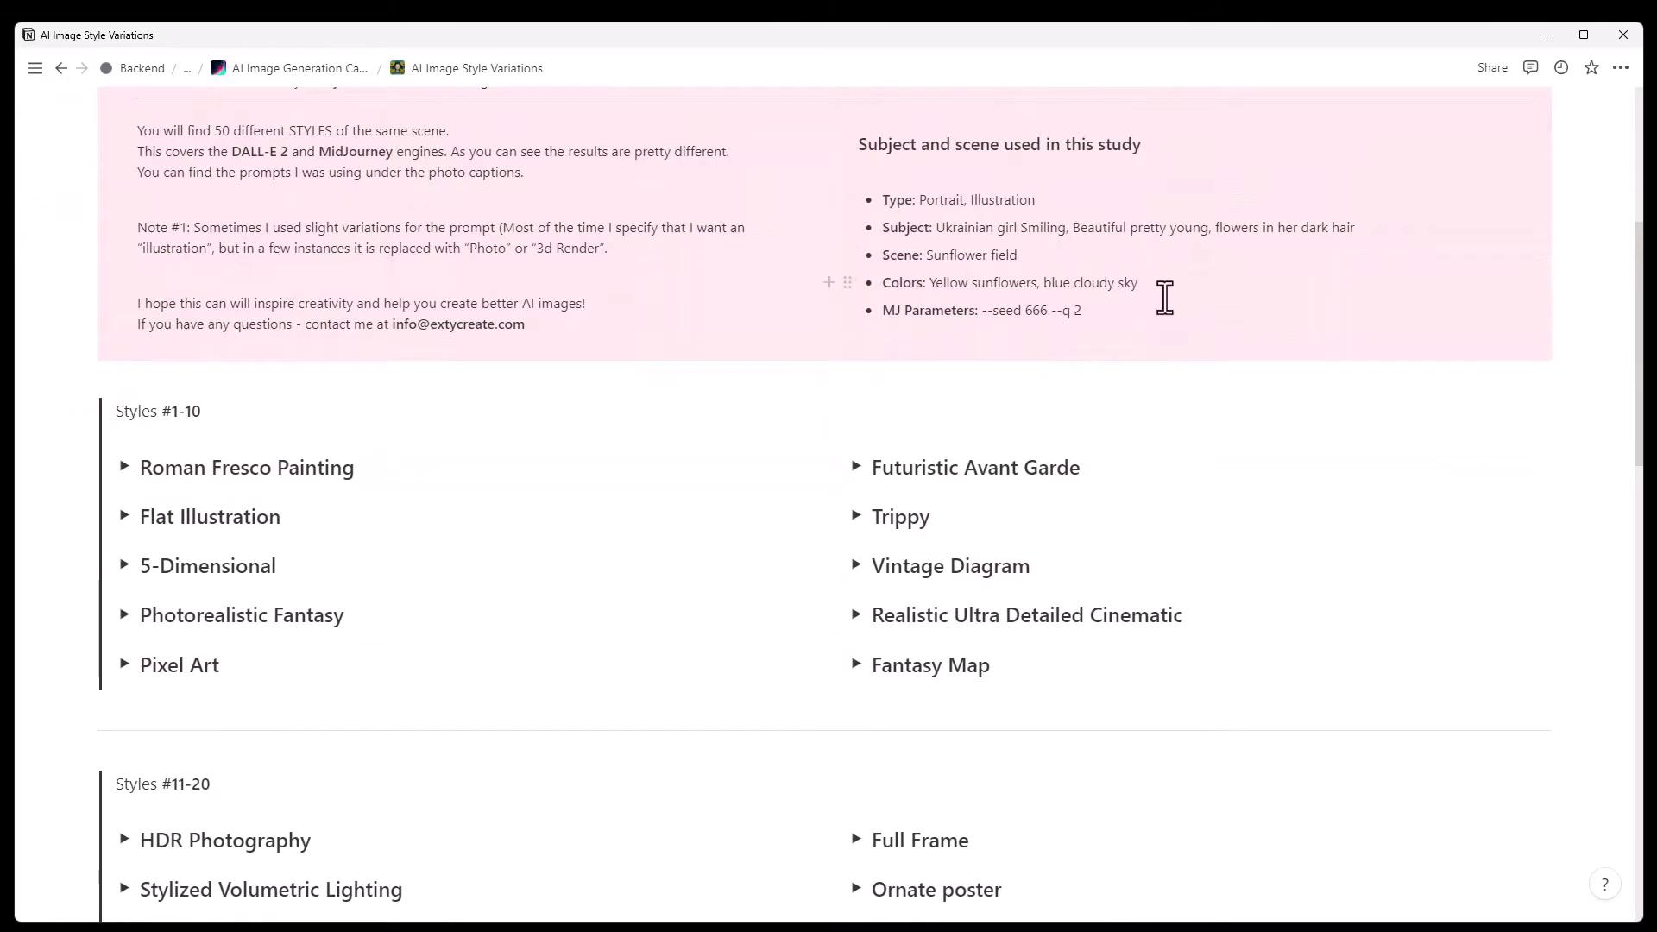
drag(1113, 319, 886, 197)
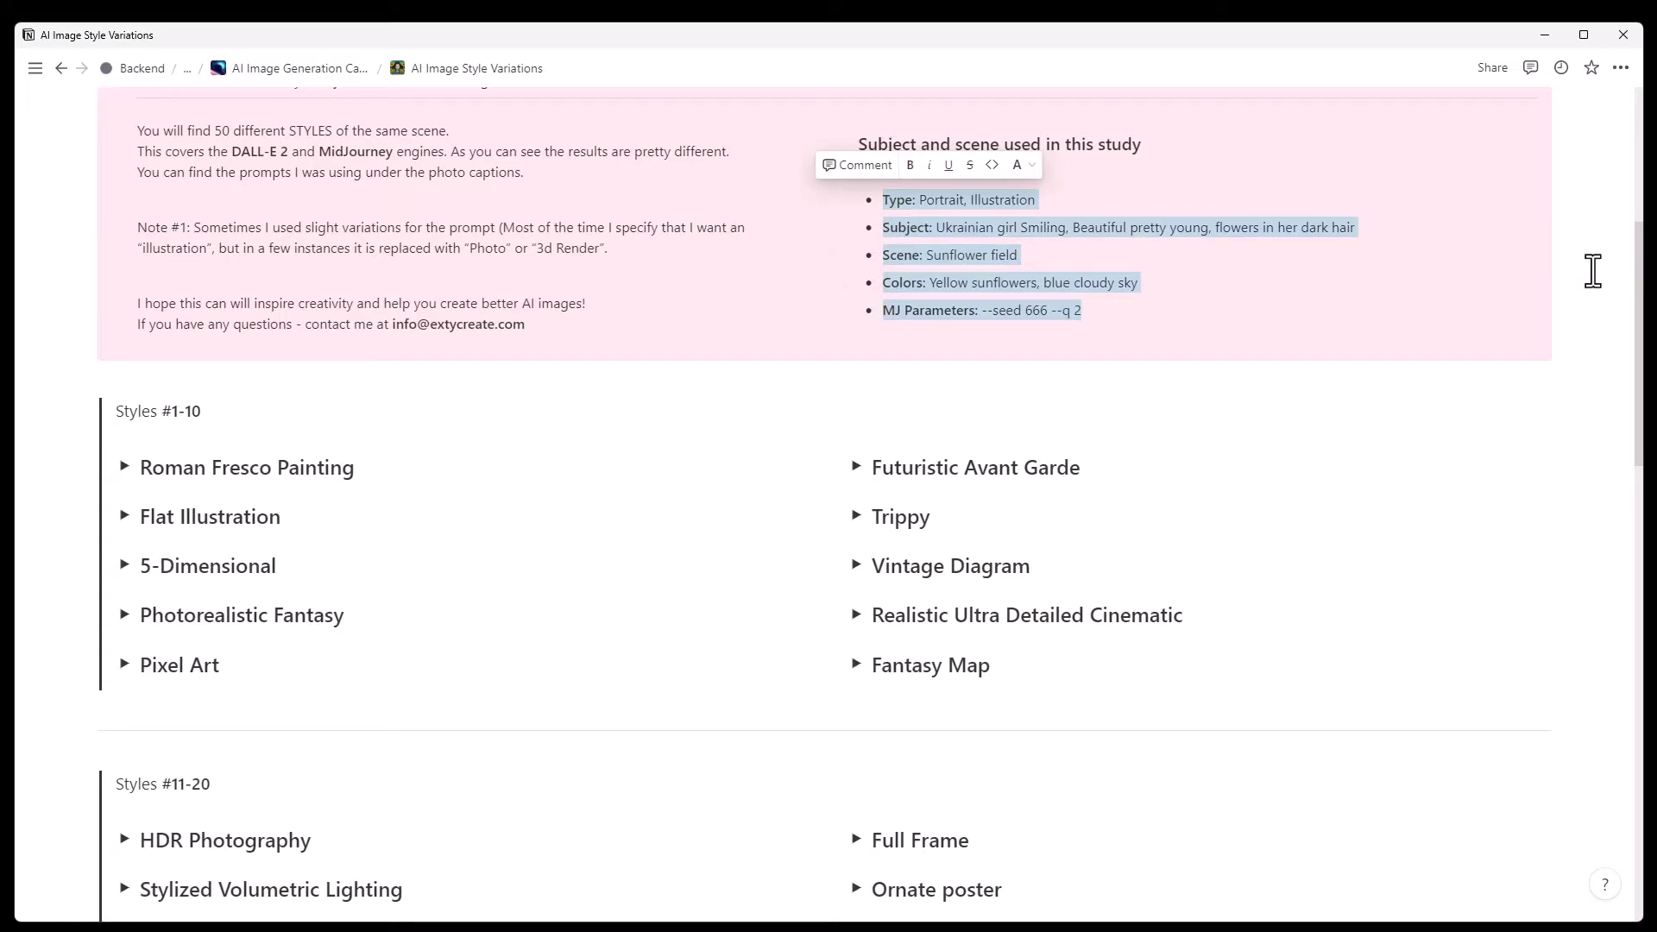
click(1609, 351)
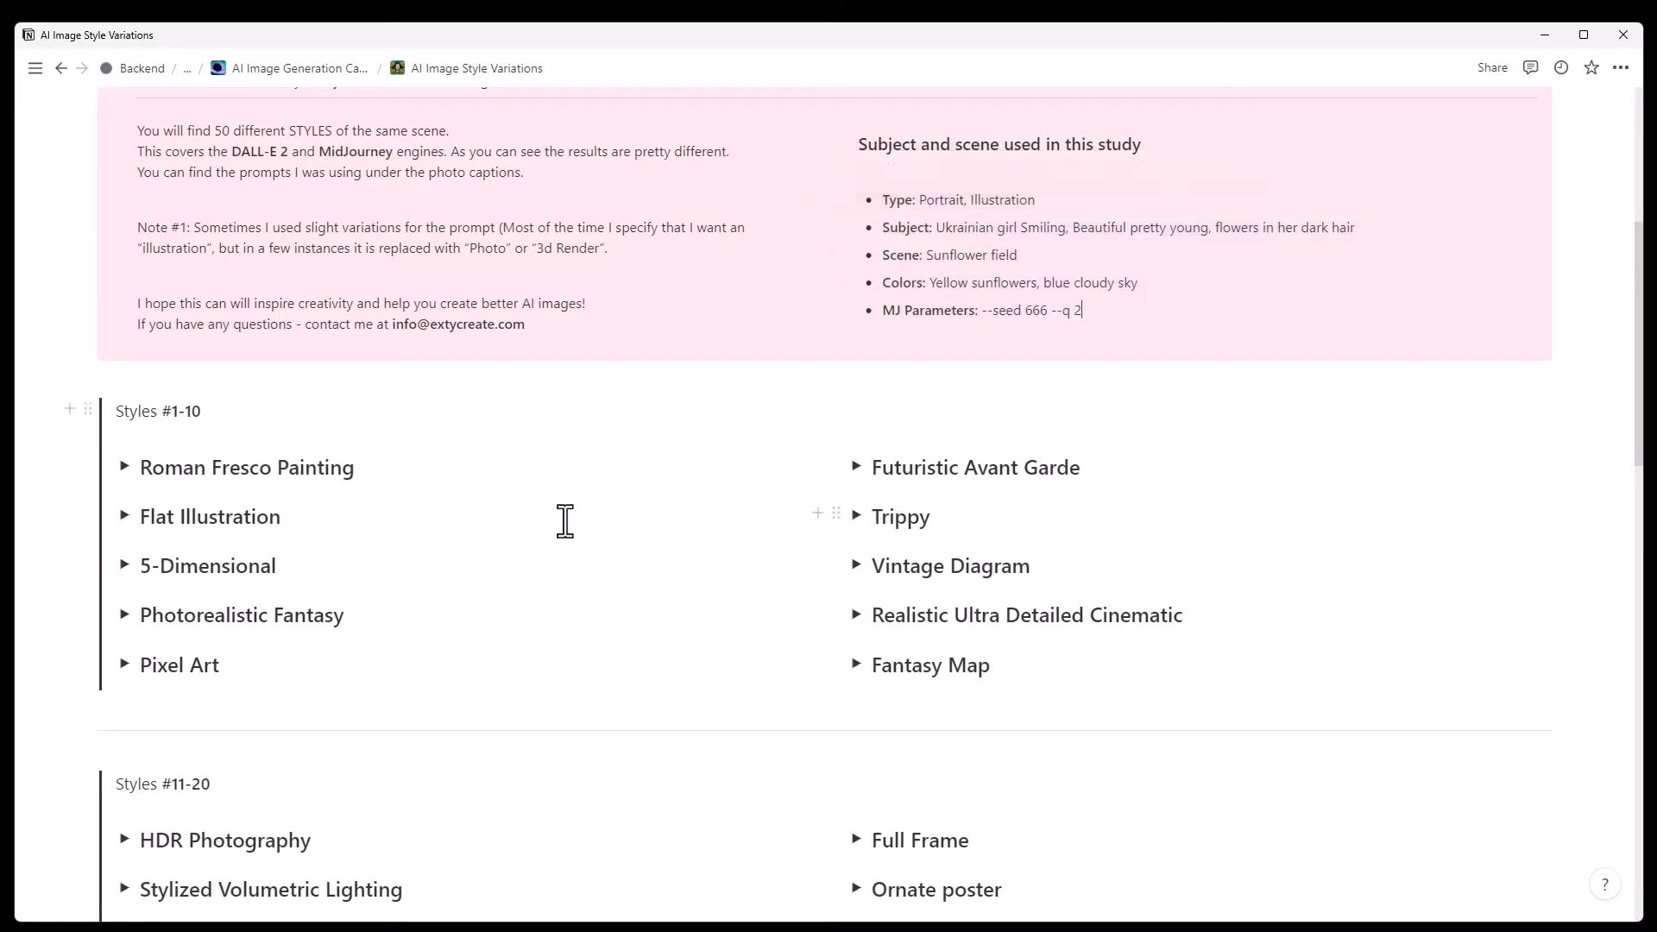
Expand and collapse the Roman Fresco Painting and Futuristic Avant Garde examples, then return to the hub.
click(123, 470)
scroll(725, 489, down, 2)
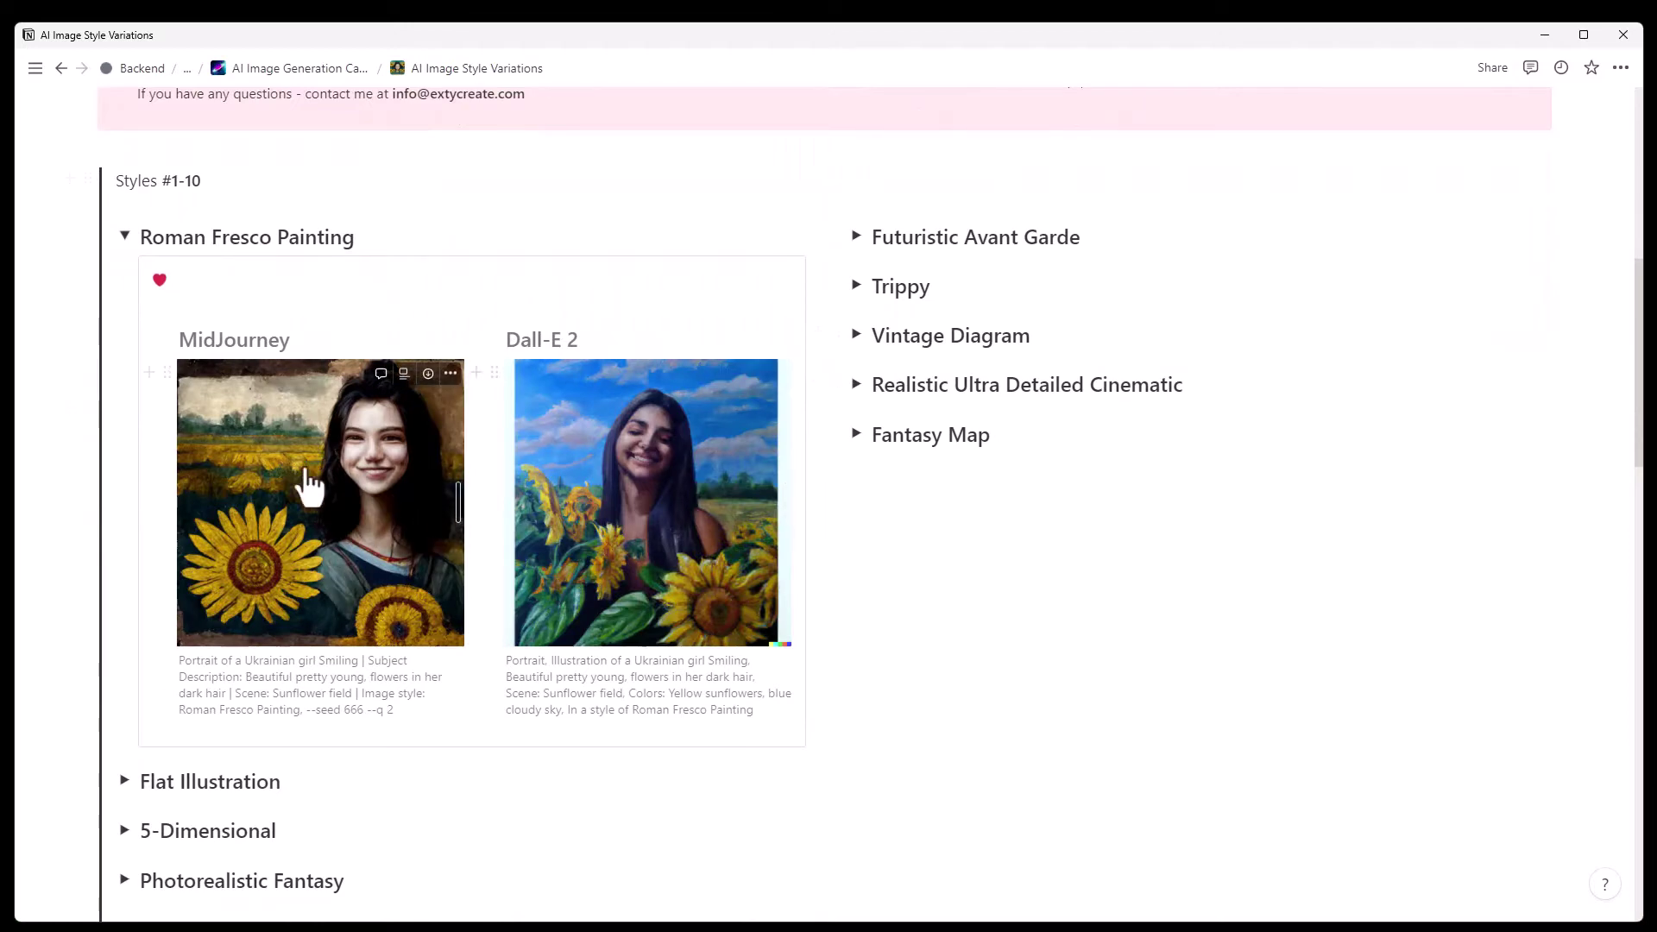
mouse_move(646, 503)
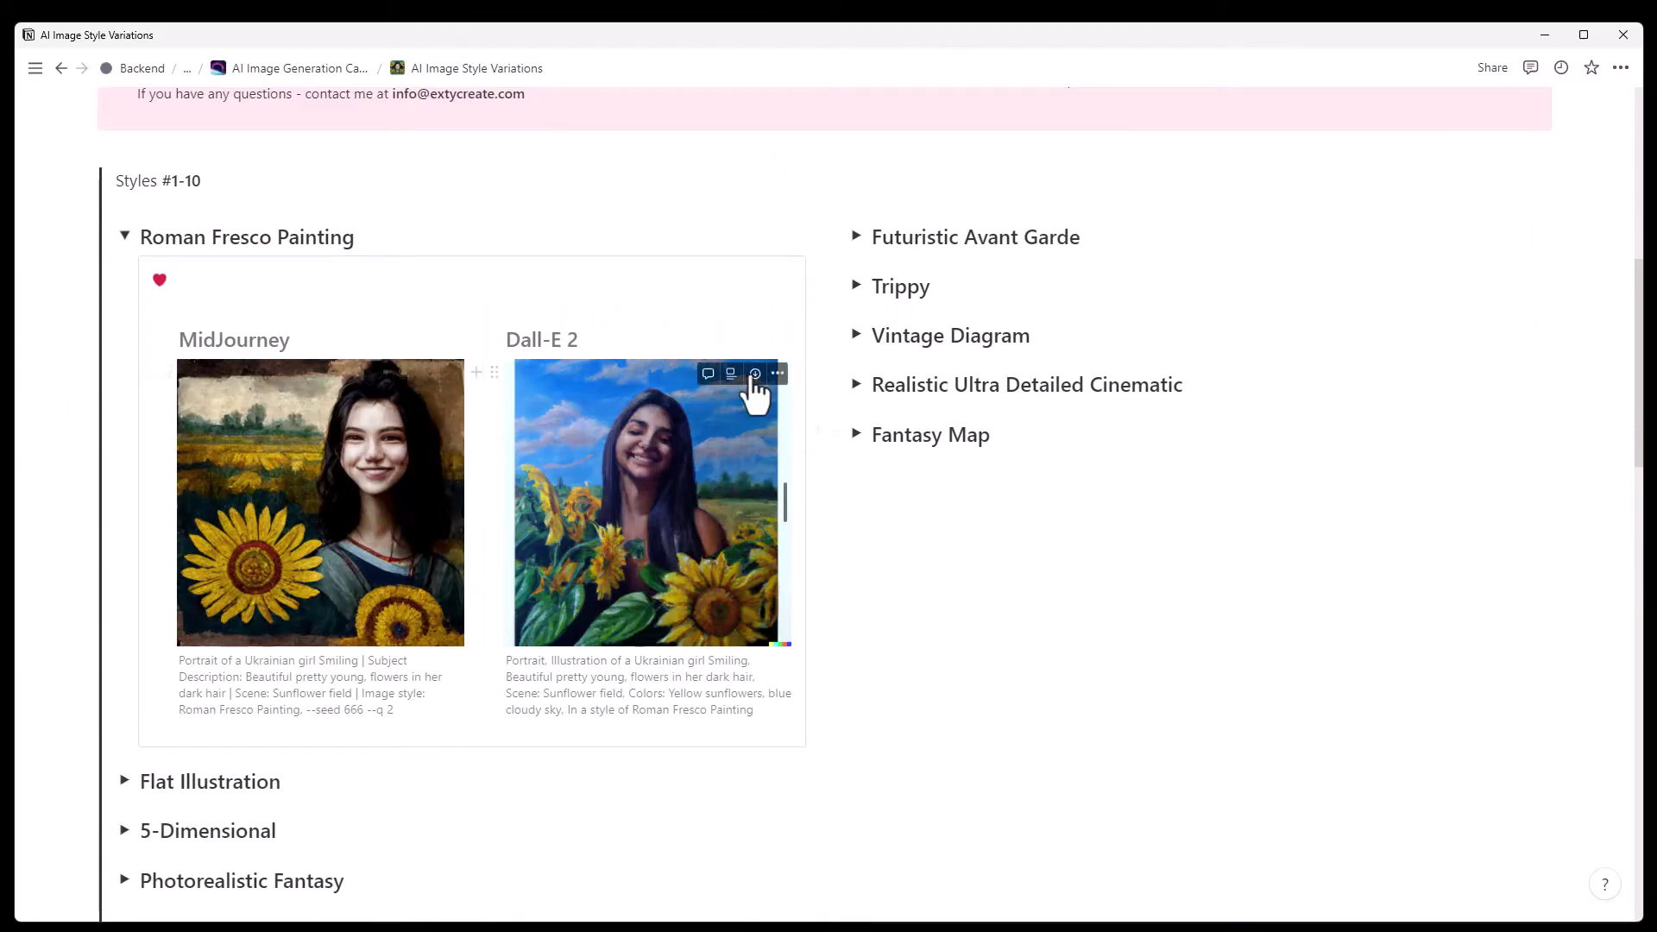
click(856, 238)
scroll(831, 468, down, 2)
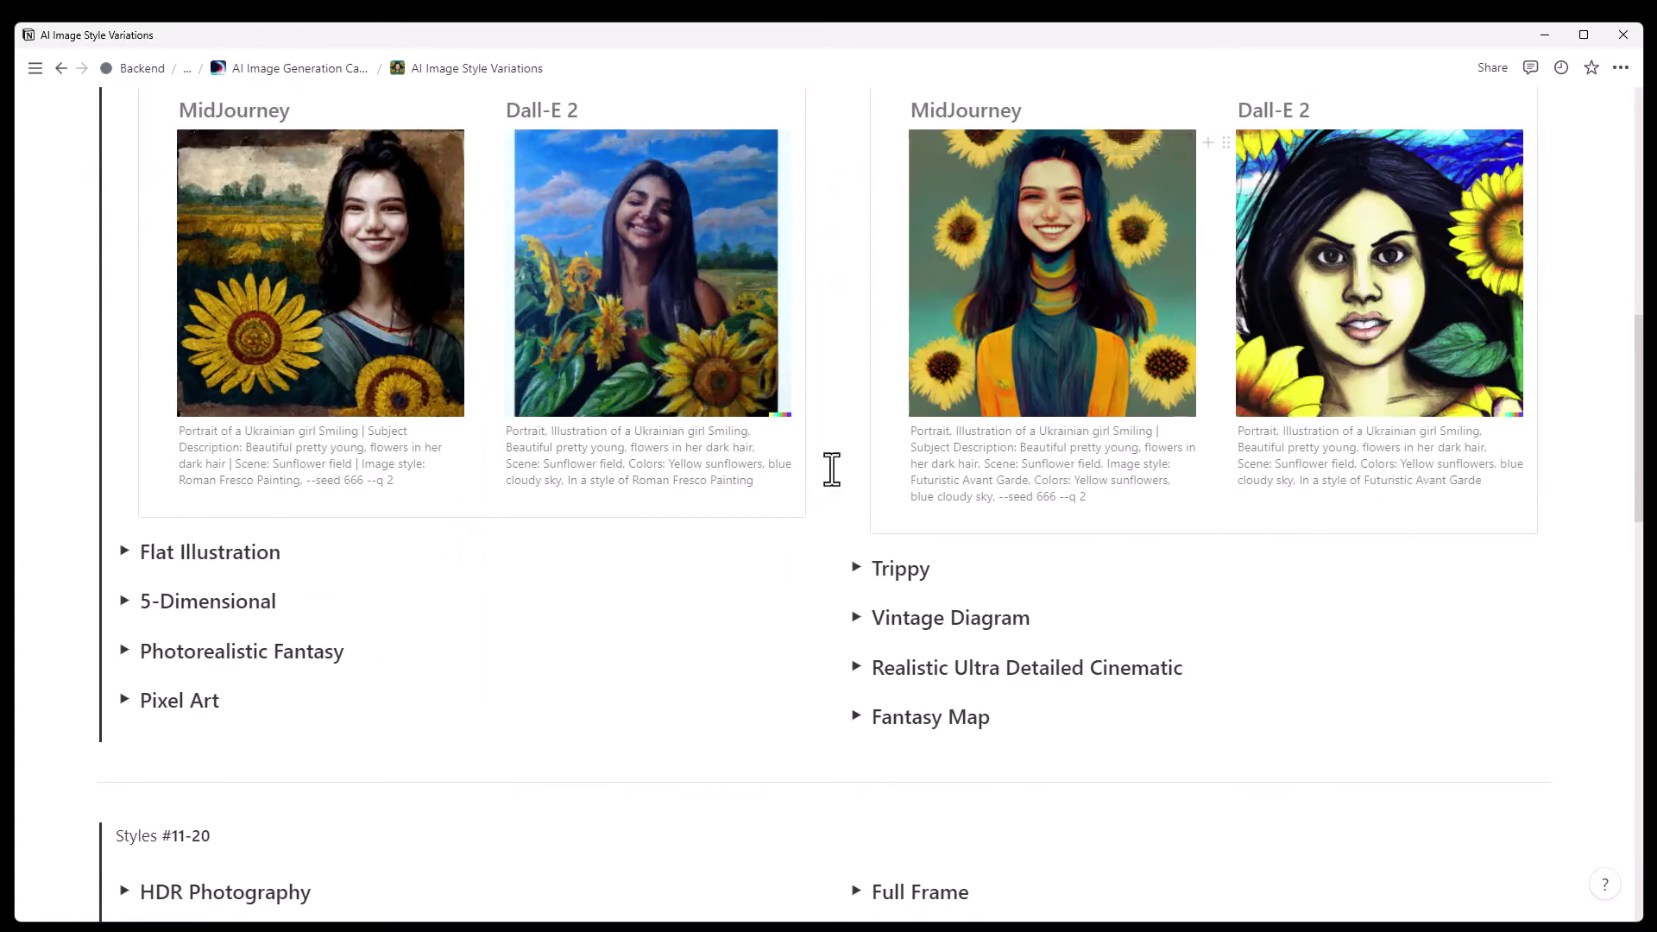
scroll(877, 548, down, 6)
scroll(913, 259, up, 8)
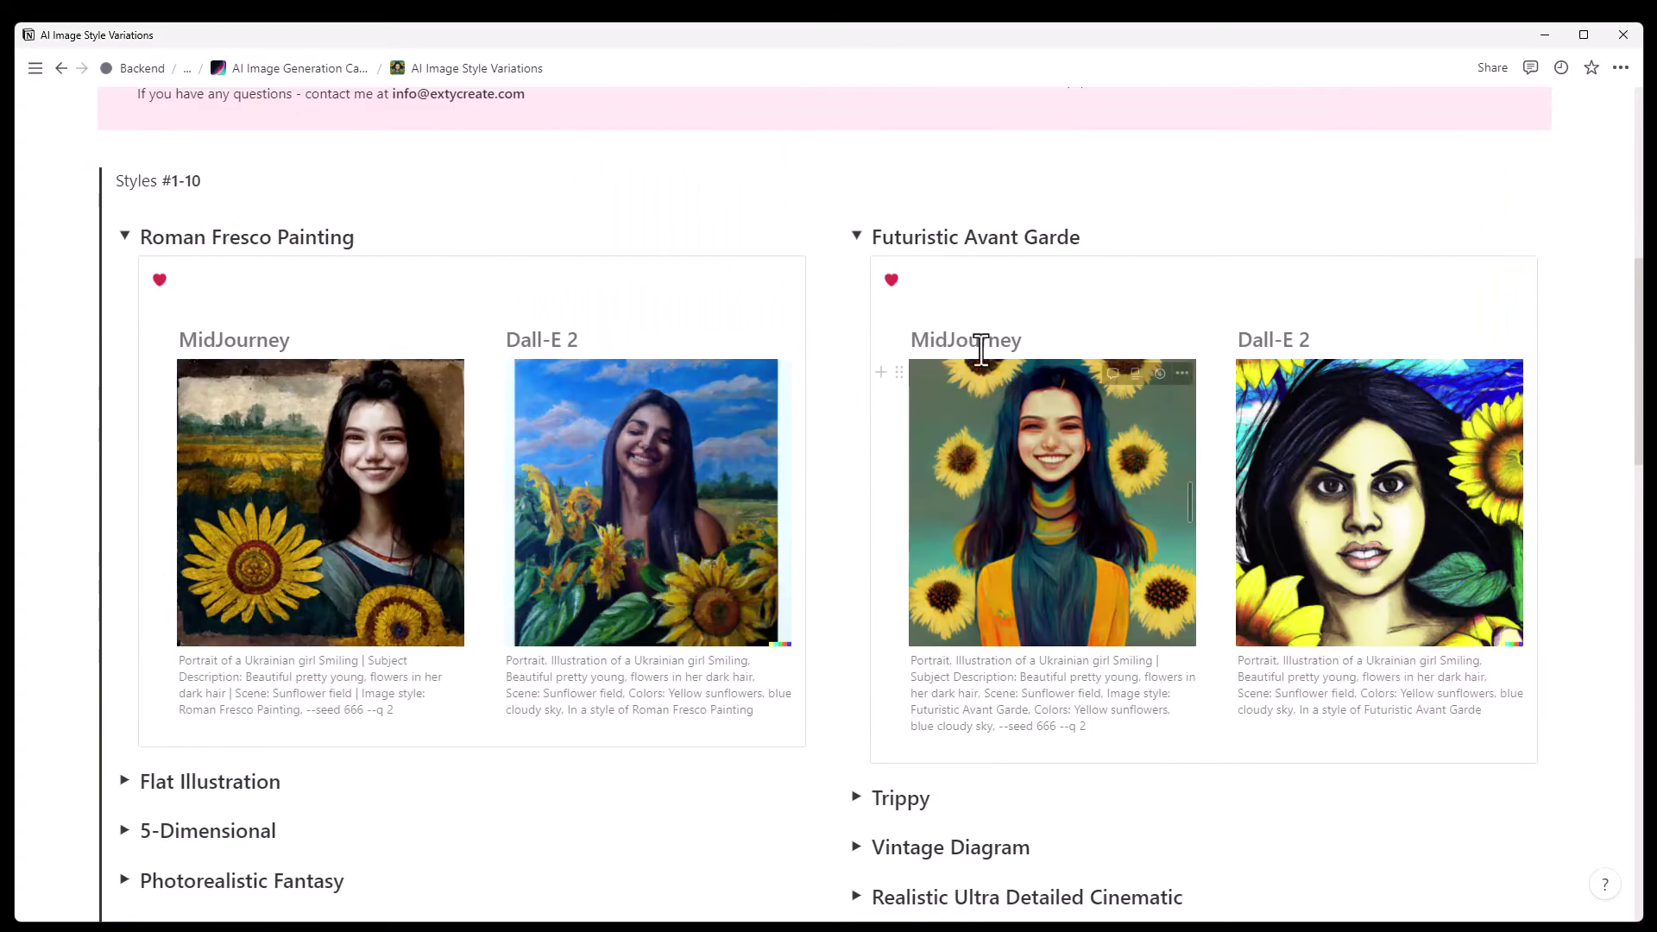
click(856, 237)
click(124, 236)
scroll(541, 251, up, 2)
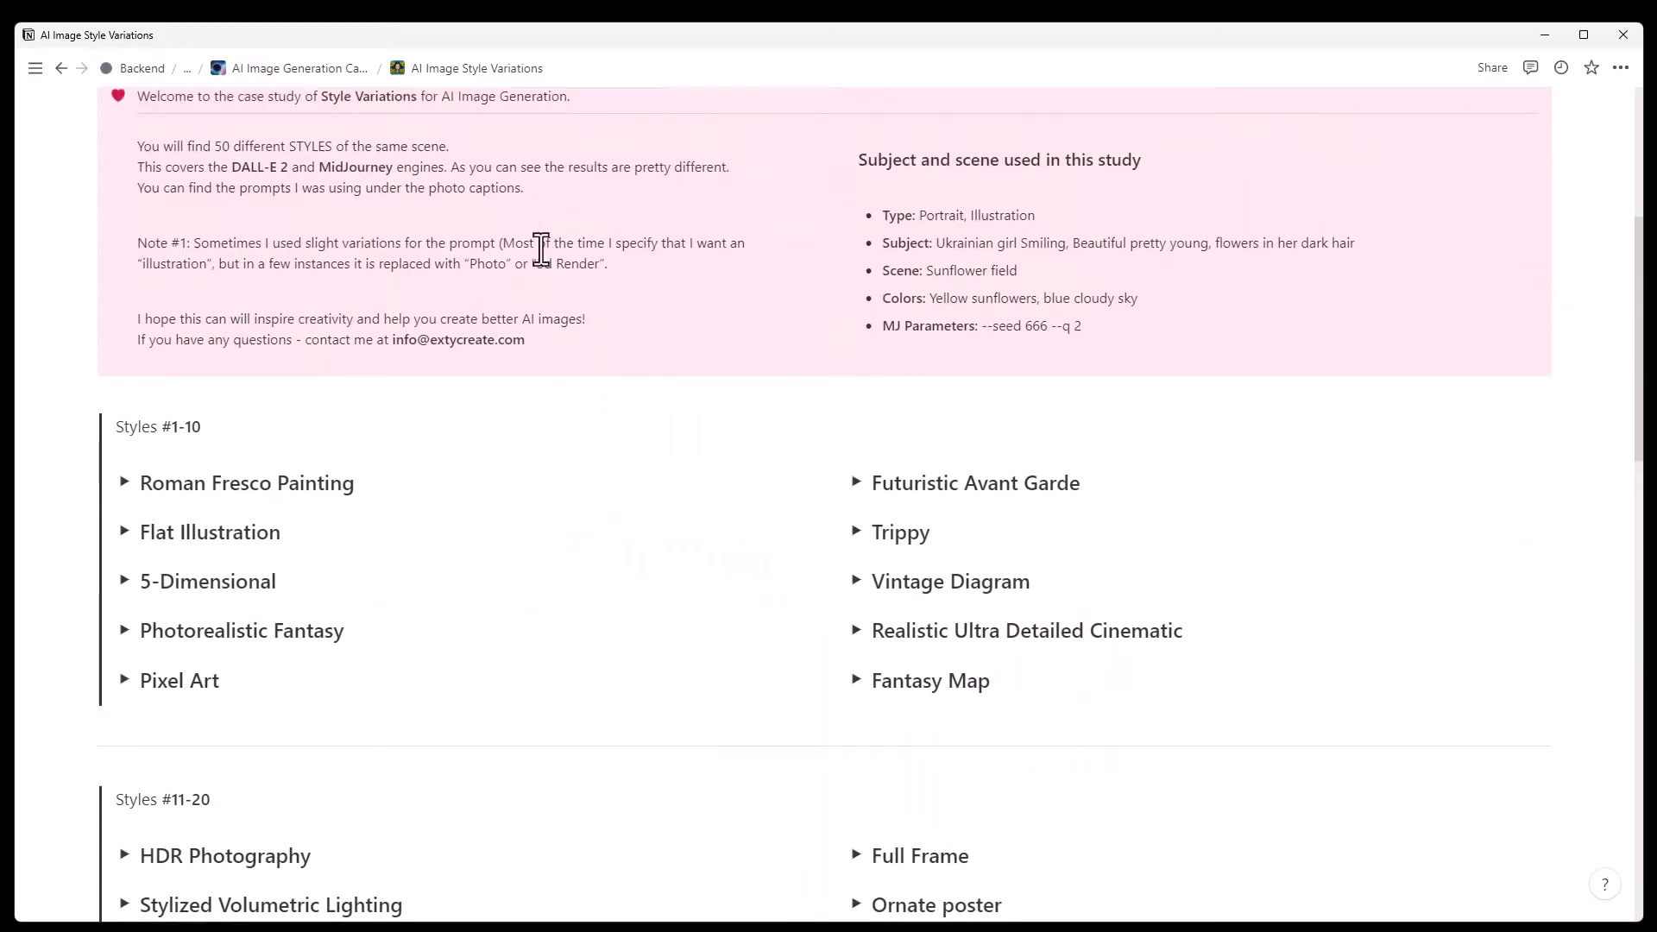
scroll(542, 251, up, 3)
click(323, 72)
scroll(700, 428, down, 5)
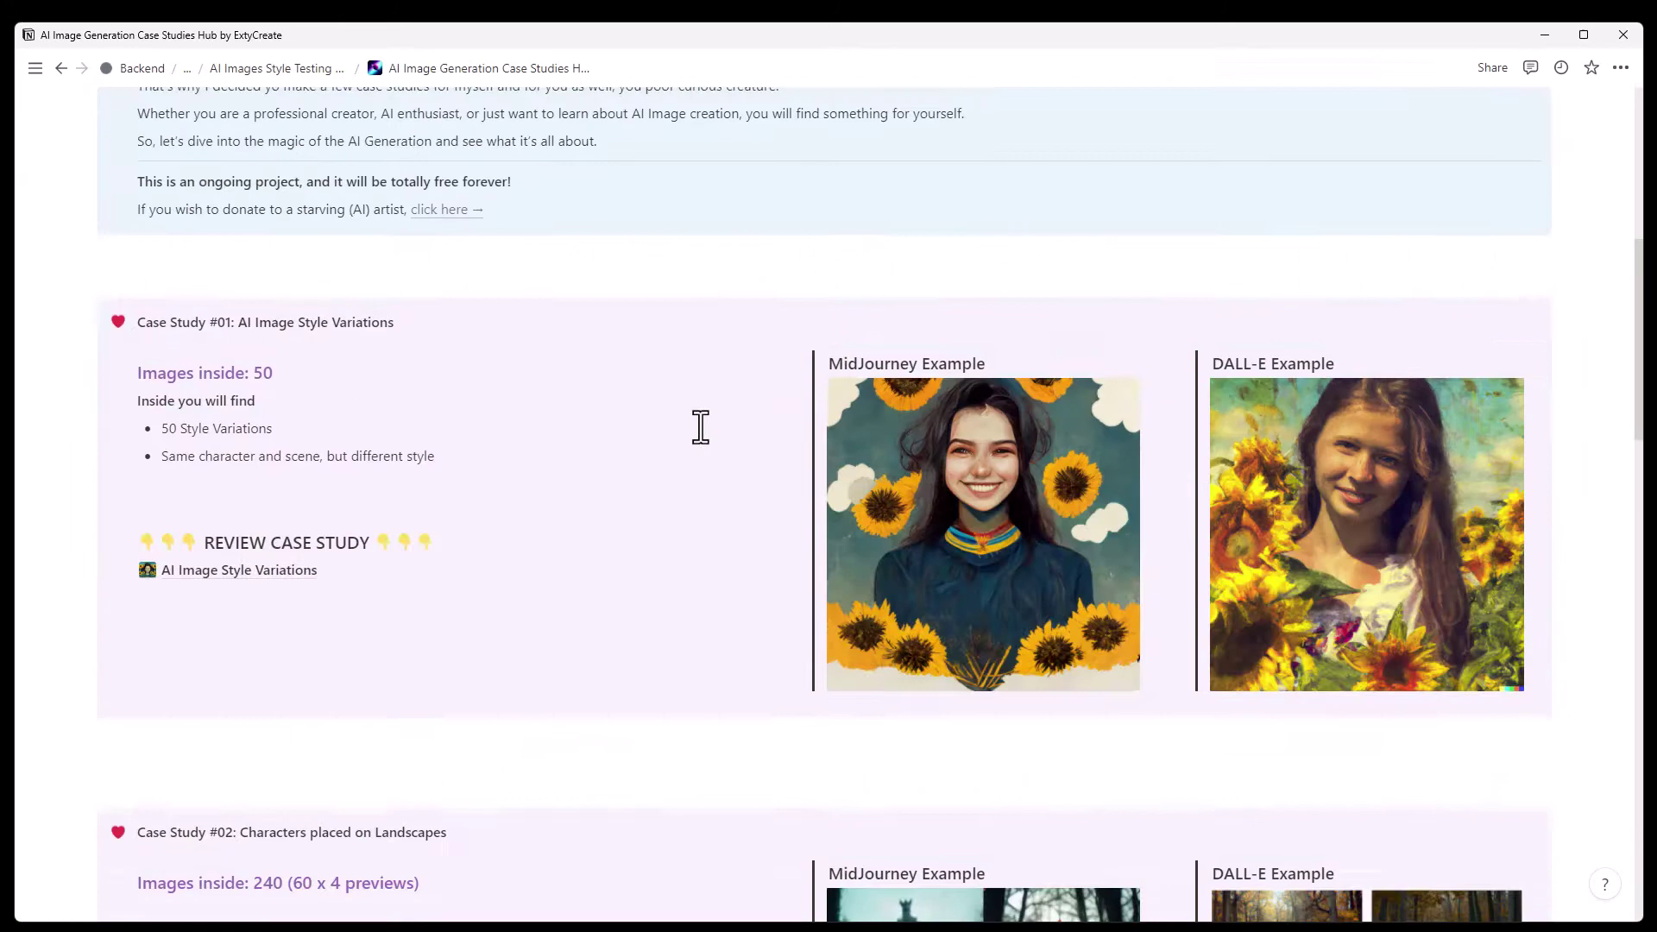
scroll(700, 427, down, 3)
scroll(700, 425, down, 2)
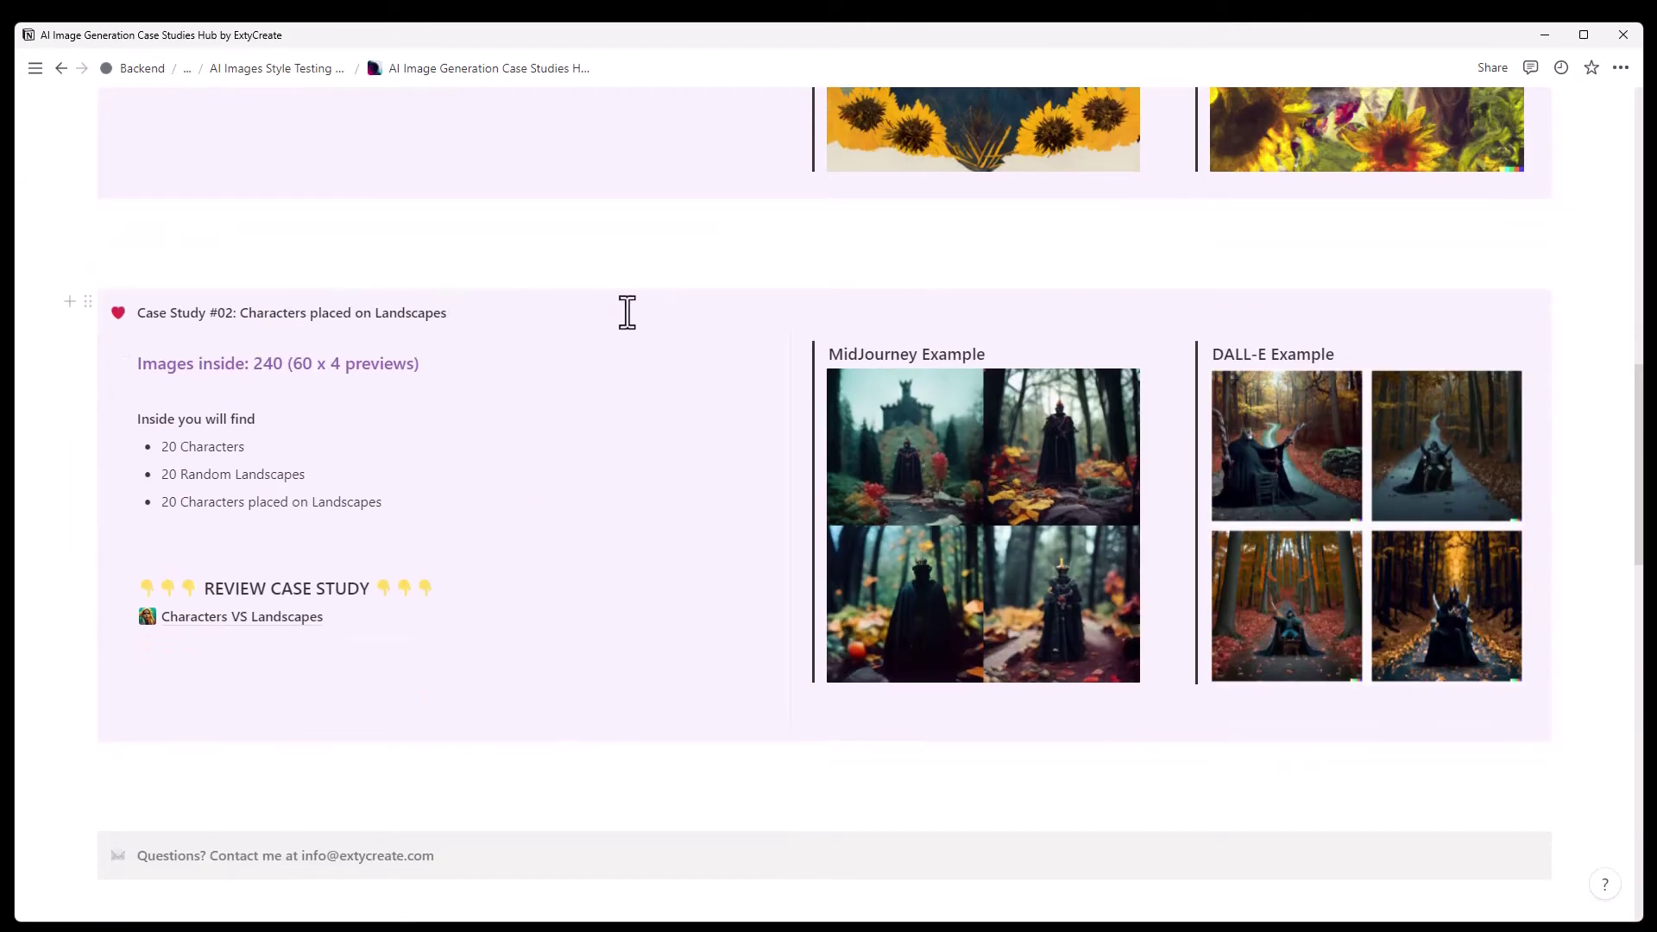
Open Characters VS Landscapes, then expand and collapse the #01 prompt and image example.
click(272, 620)
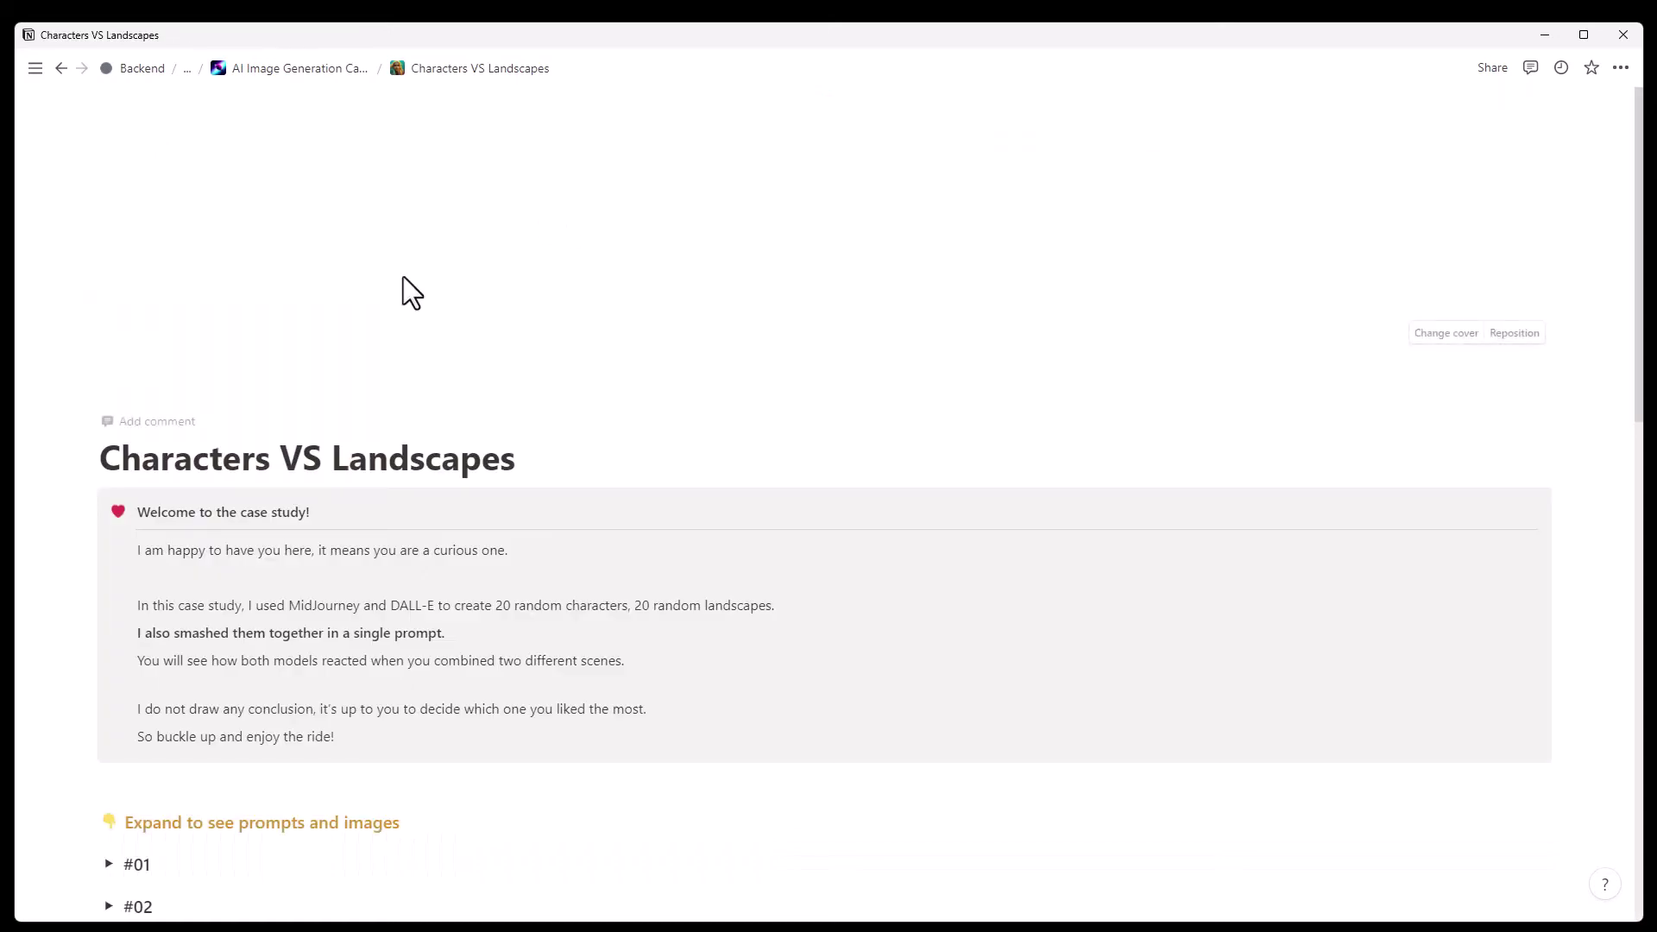
scroll(385, 453, down, 3)
scroll(390, 451, down, 5)
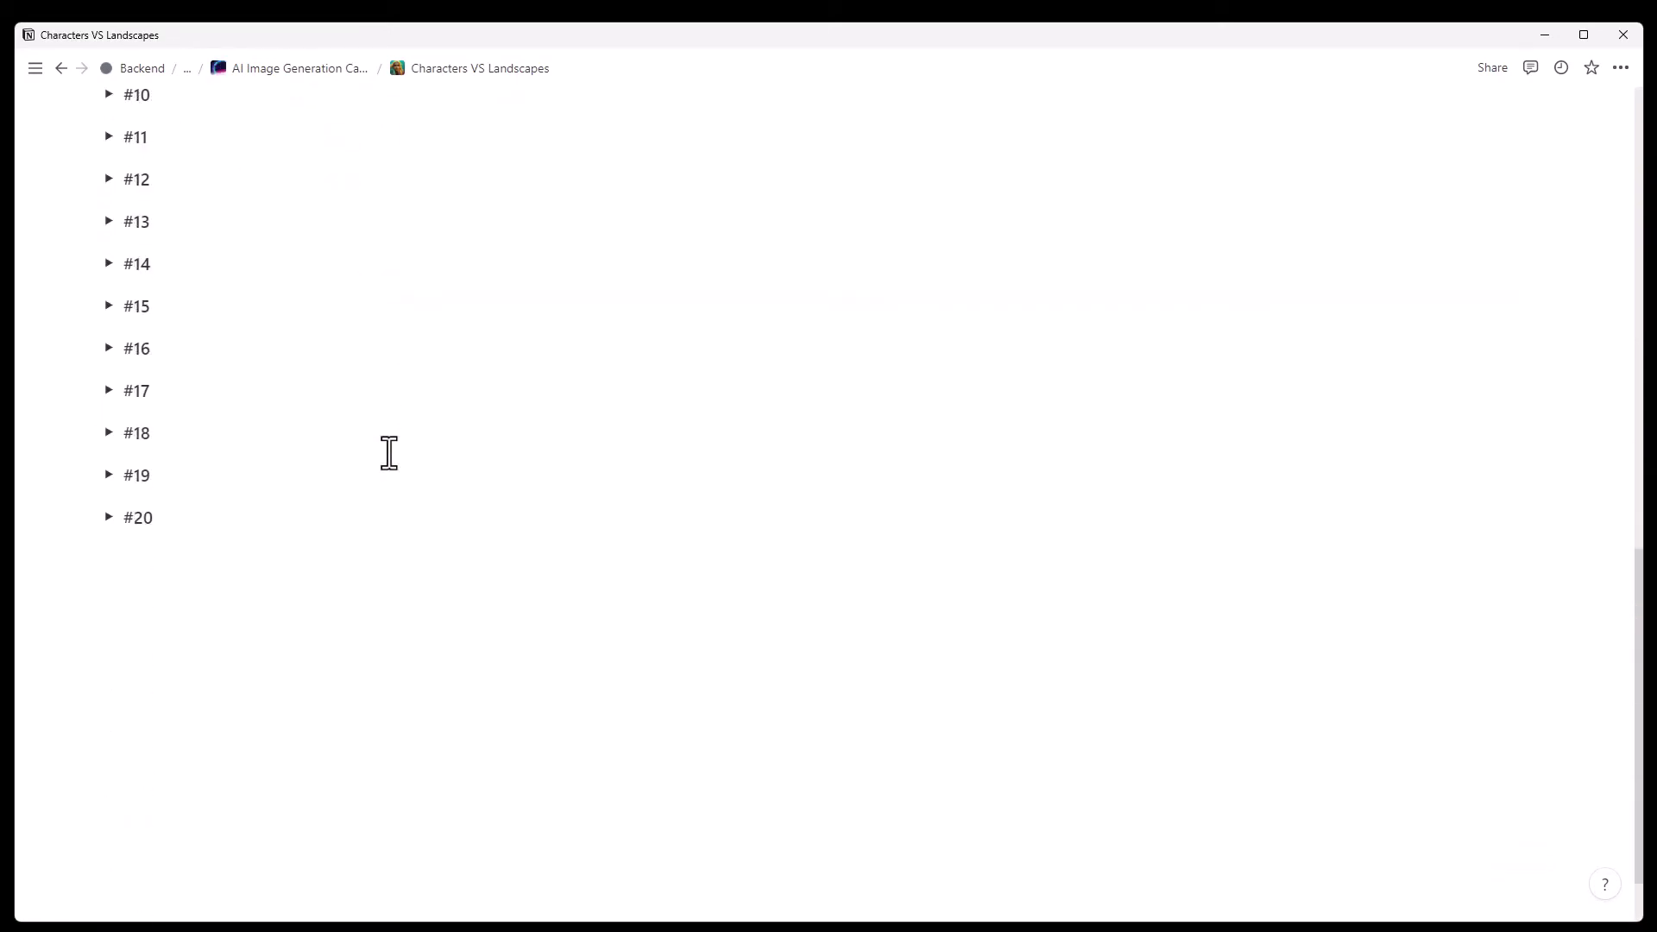
scroll(315, 467, up, 5)
scroll(315, 466, up, 2)
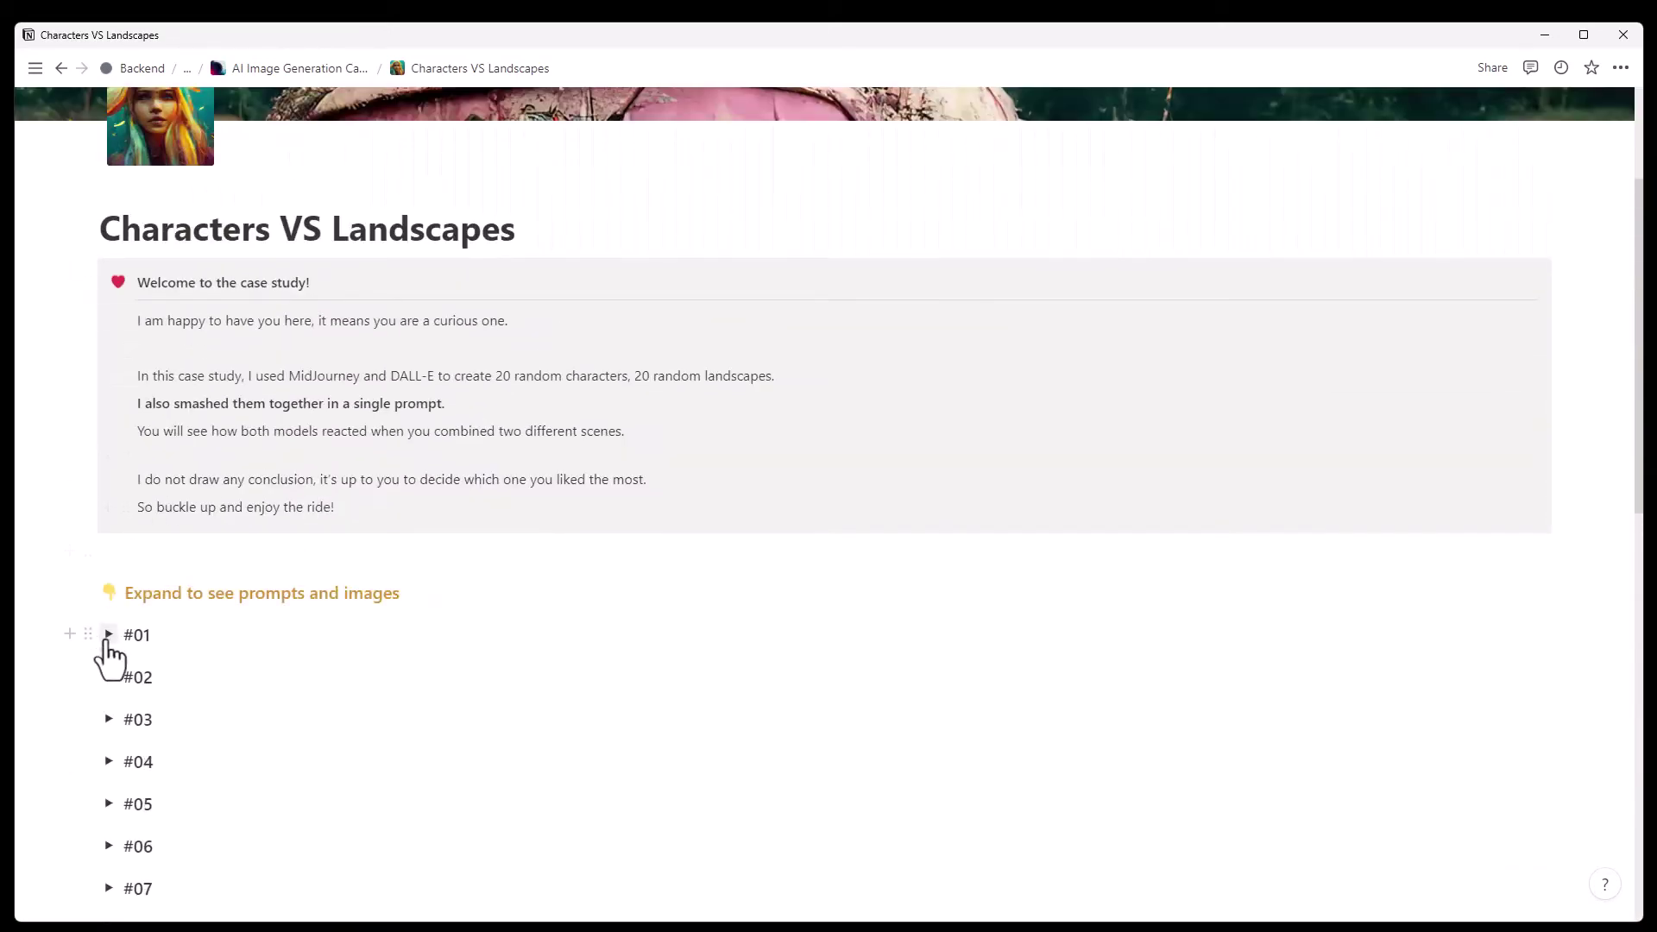
click(109, 636)
scroll(666, 414, down, 4)
scroll(1178, 295, down, 2)
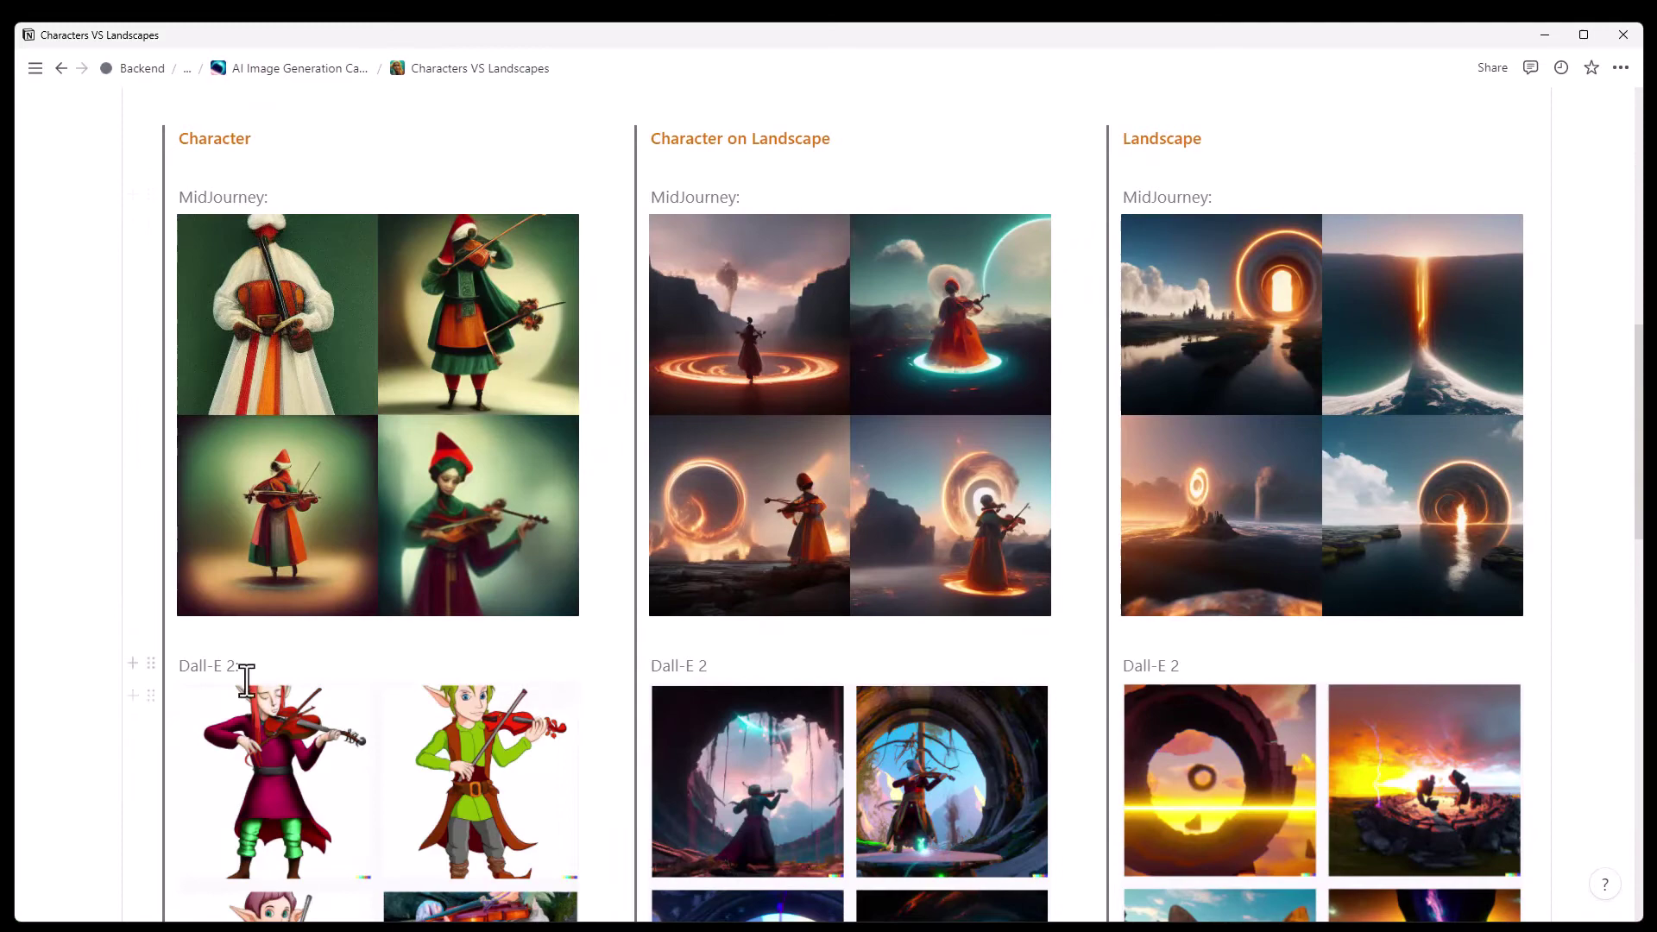
scroll(1331, 341, up, 2)
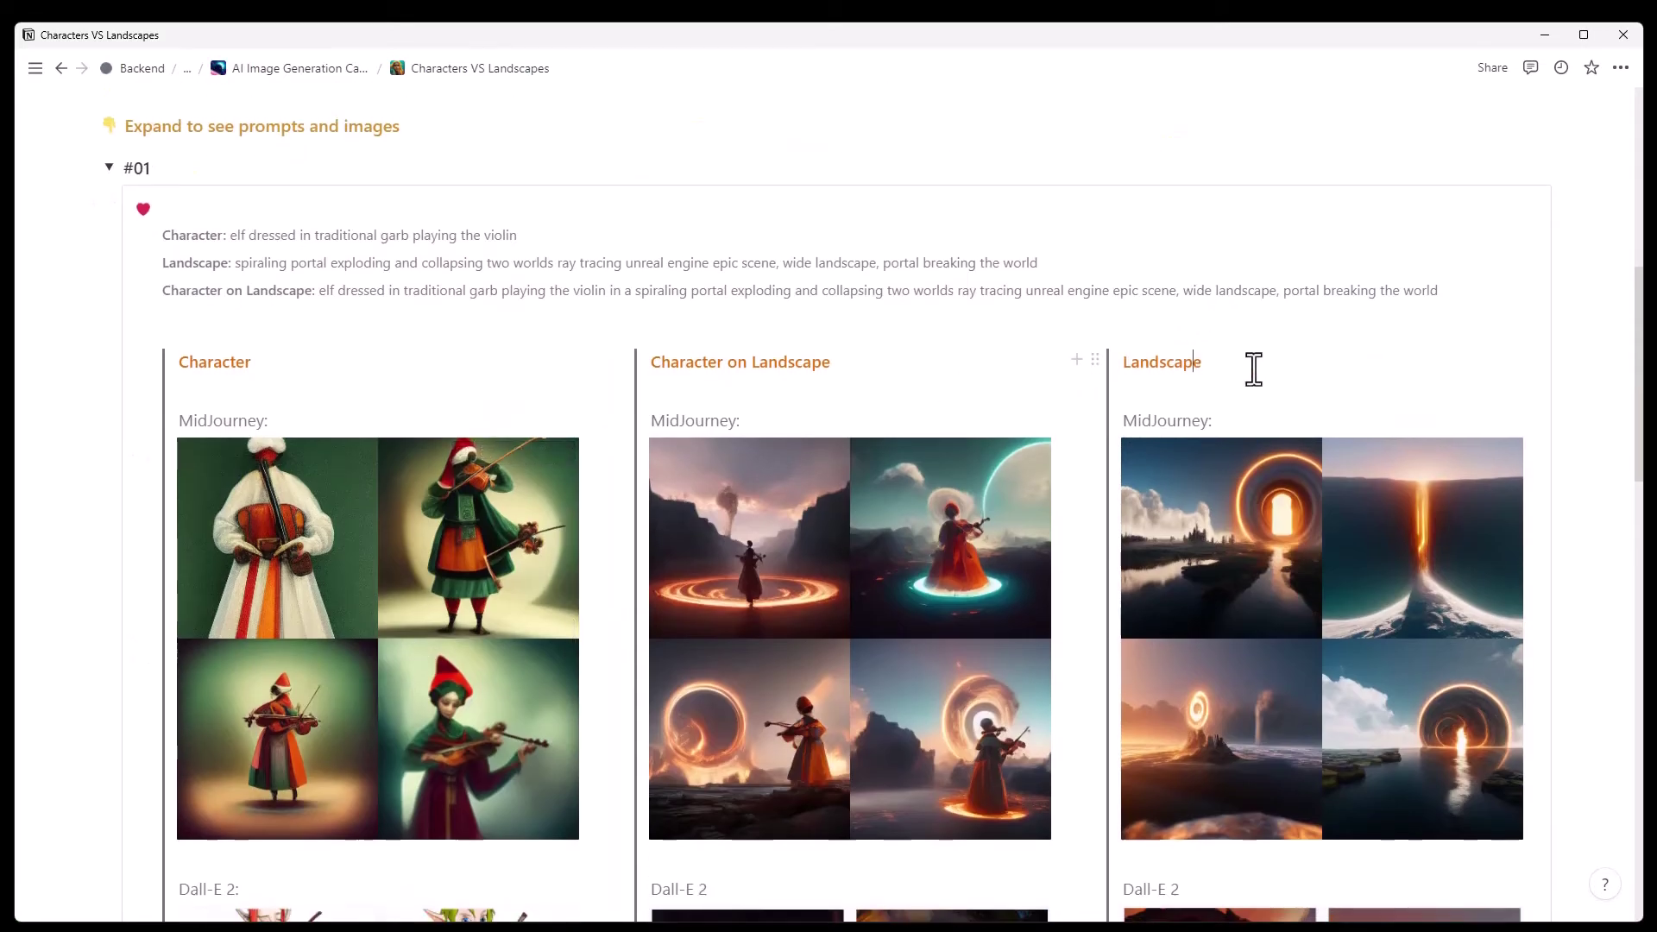
scroll(1379, 428, down, 3)
scroll(1376, 470, up, 2)
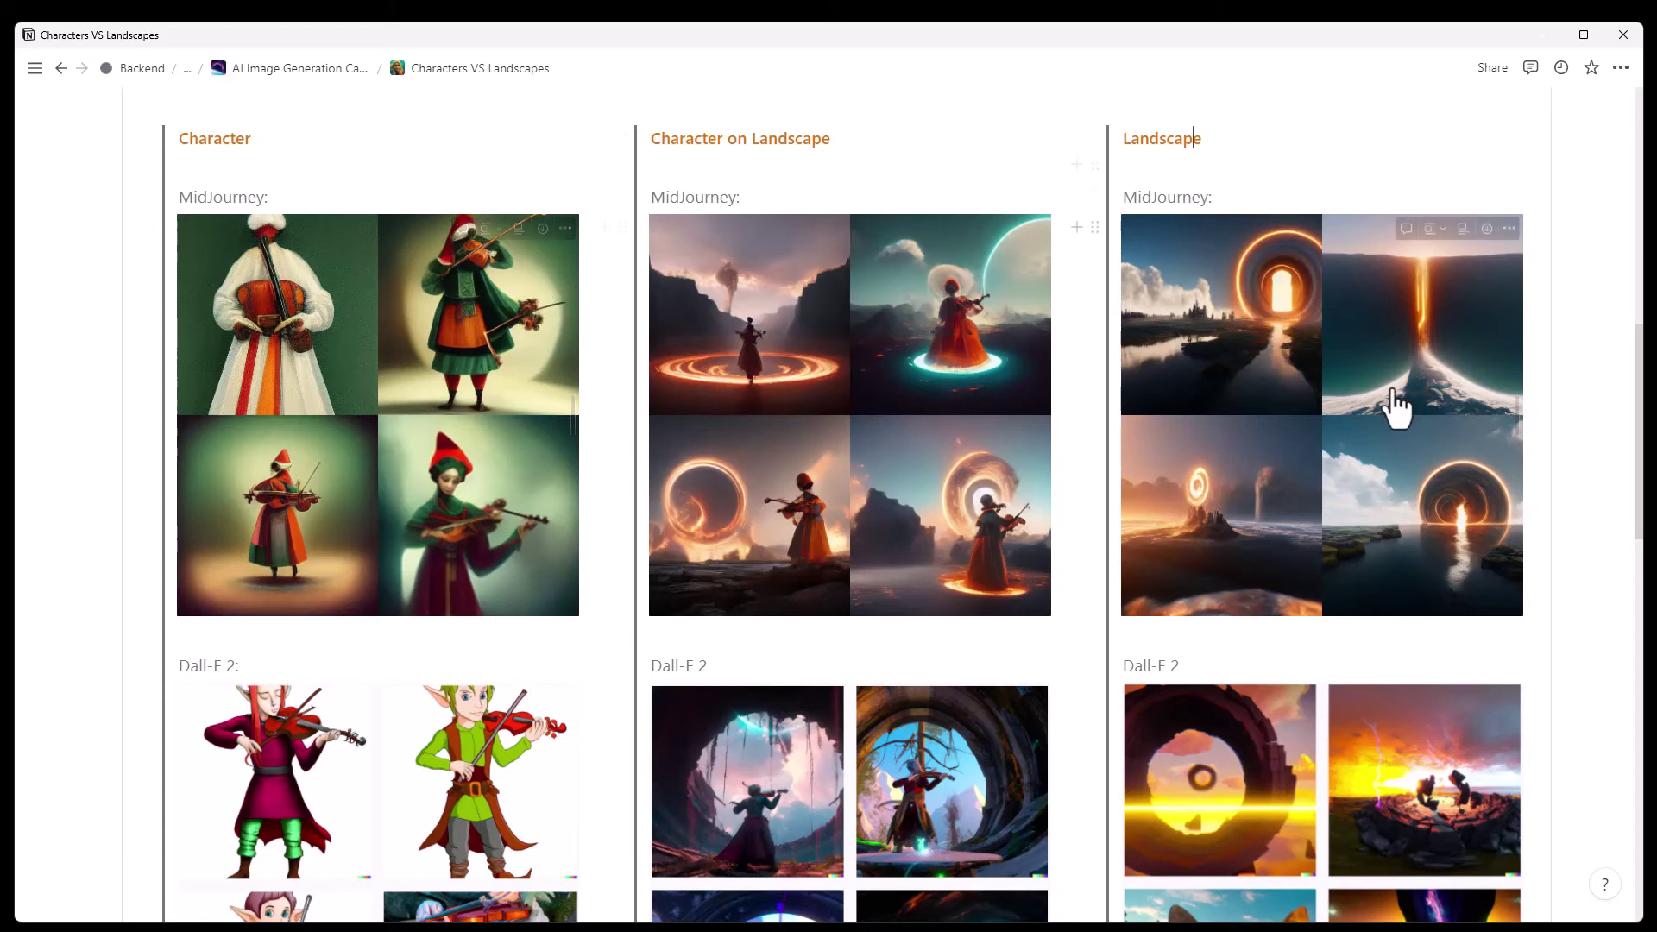
scroll(1197, 621, down, 2)
scroll(1199, 634, down, 2)
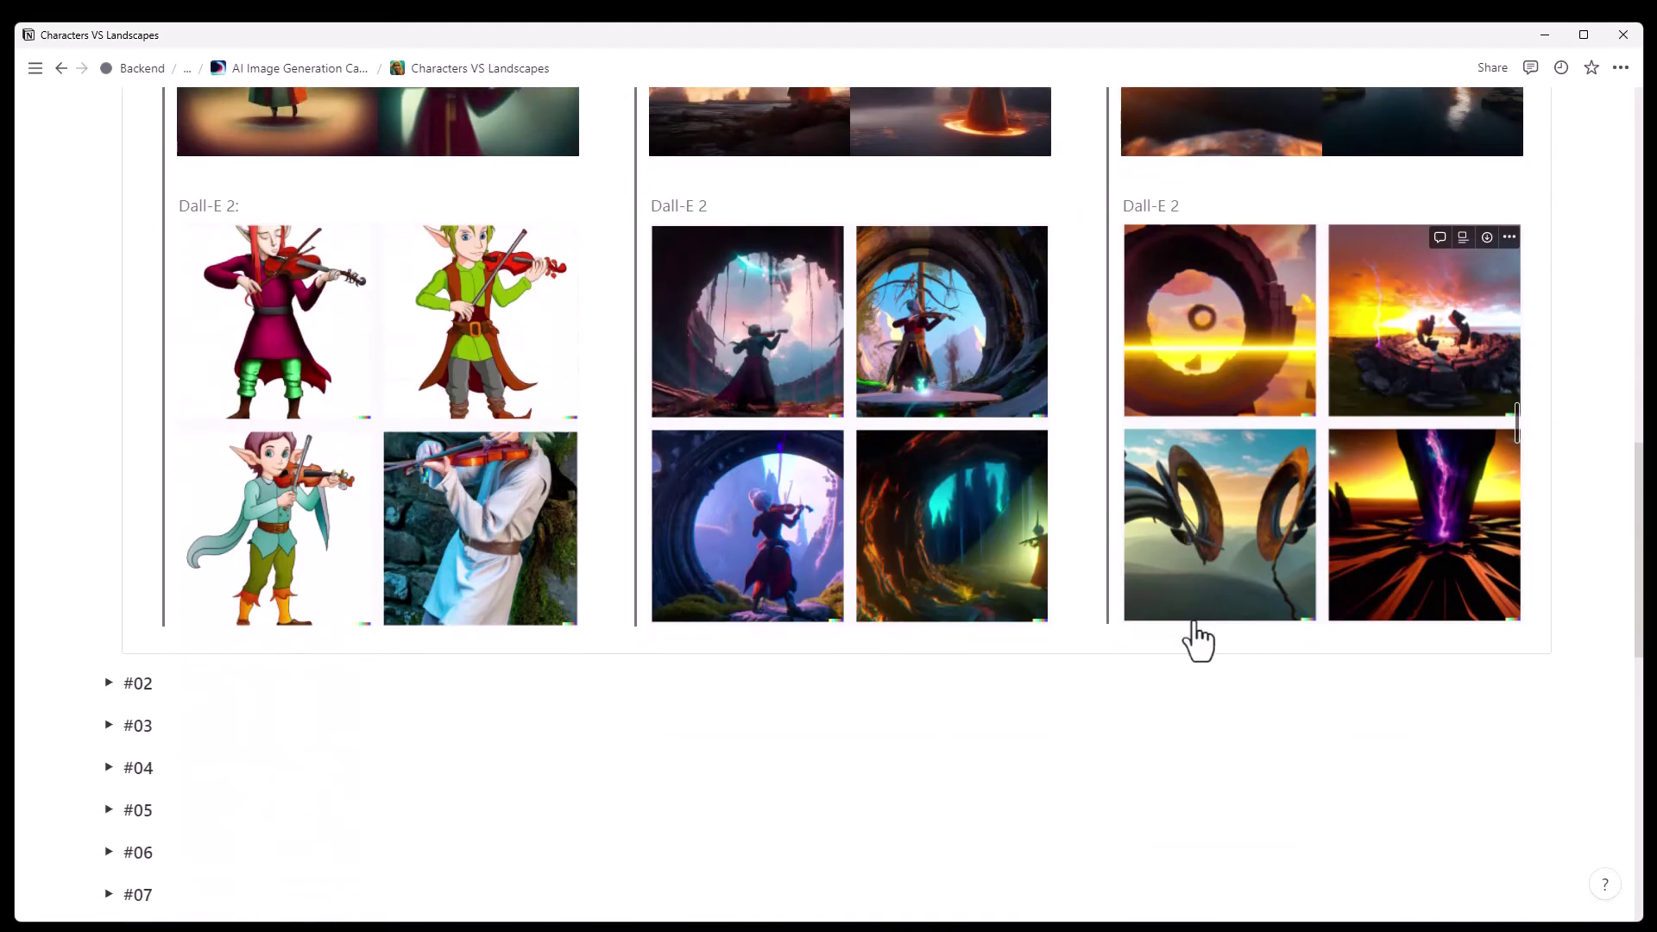
scroll(1197, 638, down, 2)
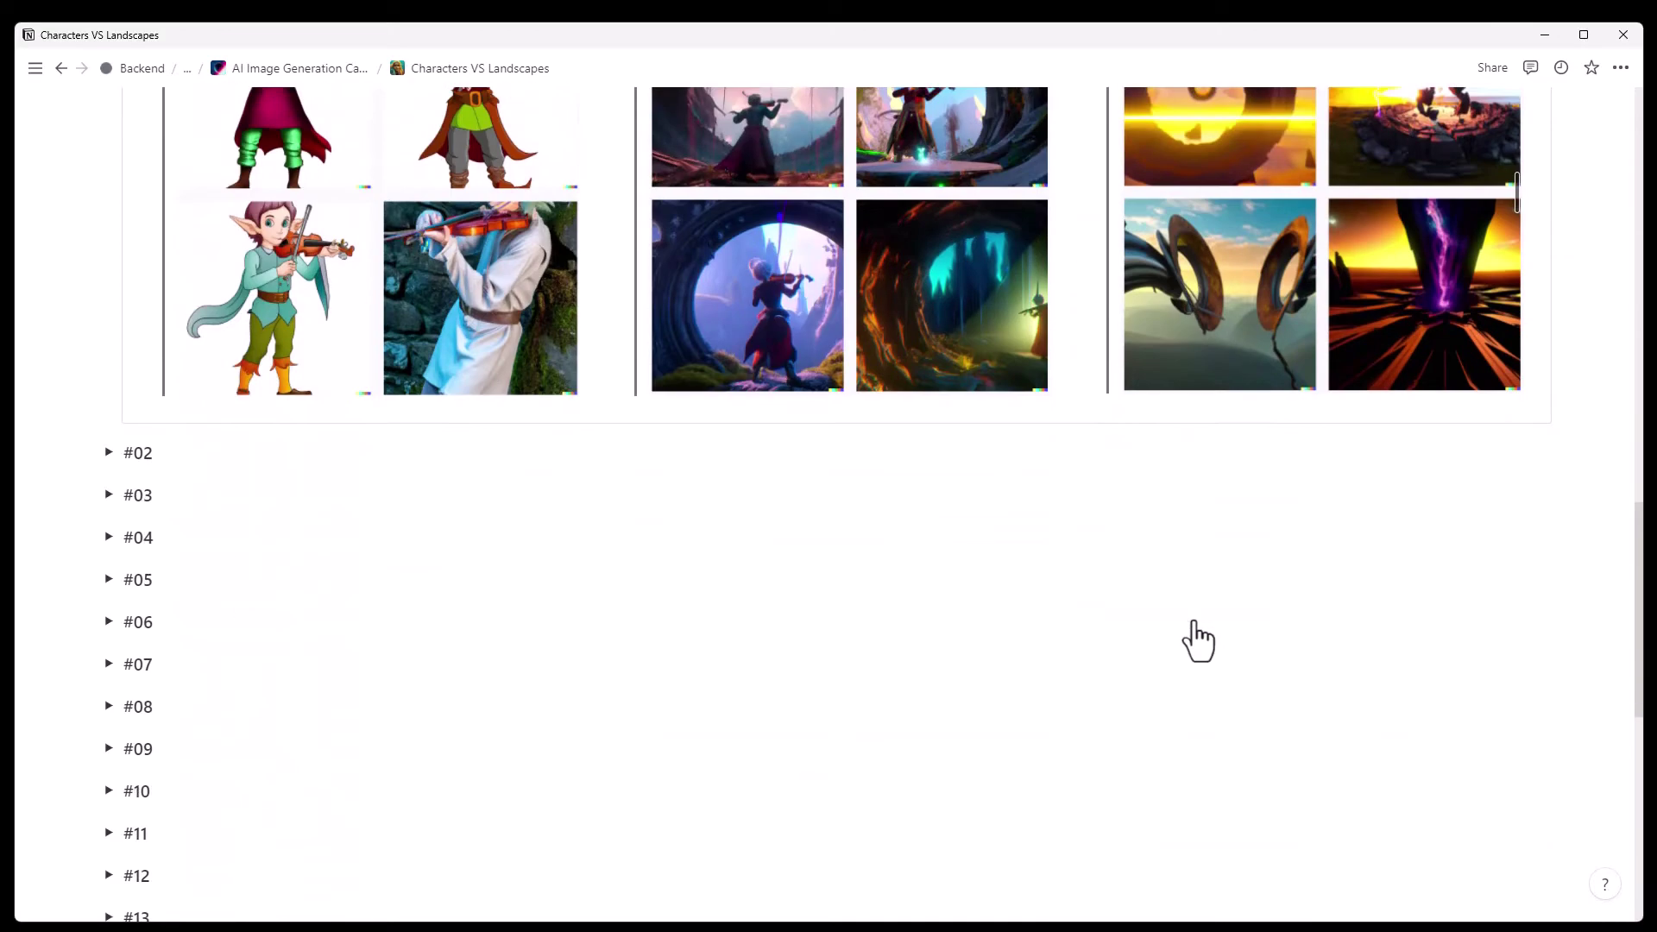
scroll(1195, 641, up, 5)
scroll(1197, 622, down, 10)
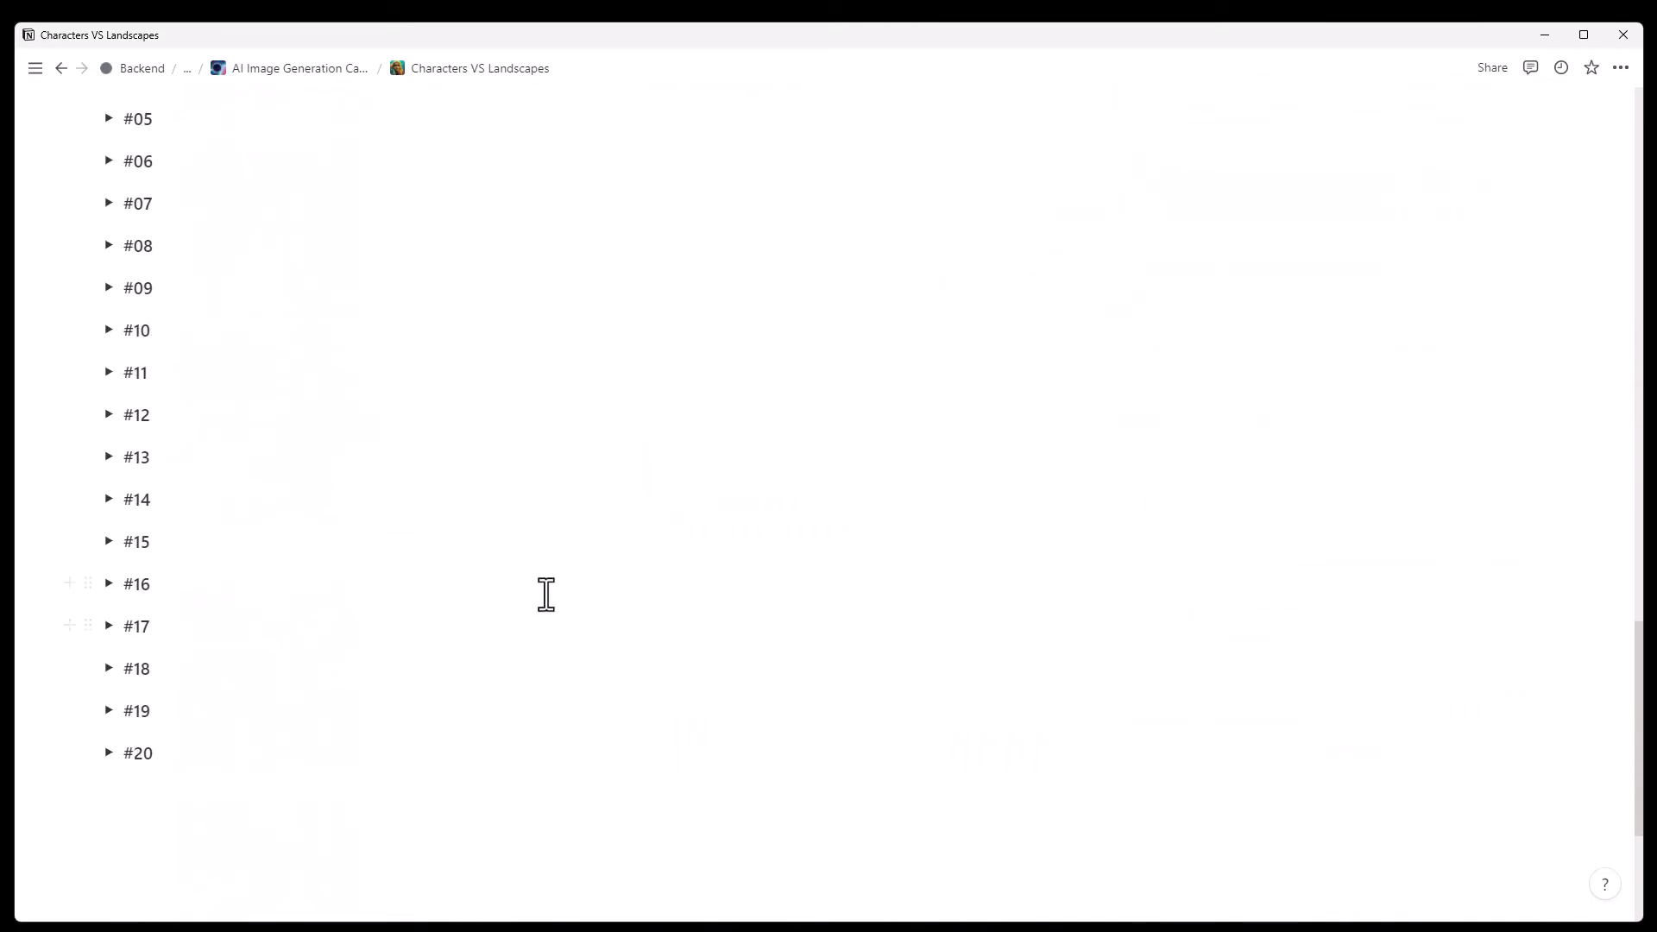
scroll(931, 531, up, 6)
scroll(930, 544, up, 4)
scroll(931, 544, up, 2)
scroll(915, 533, up, 1)
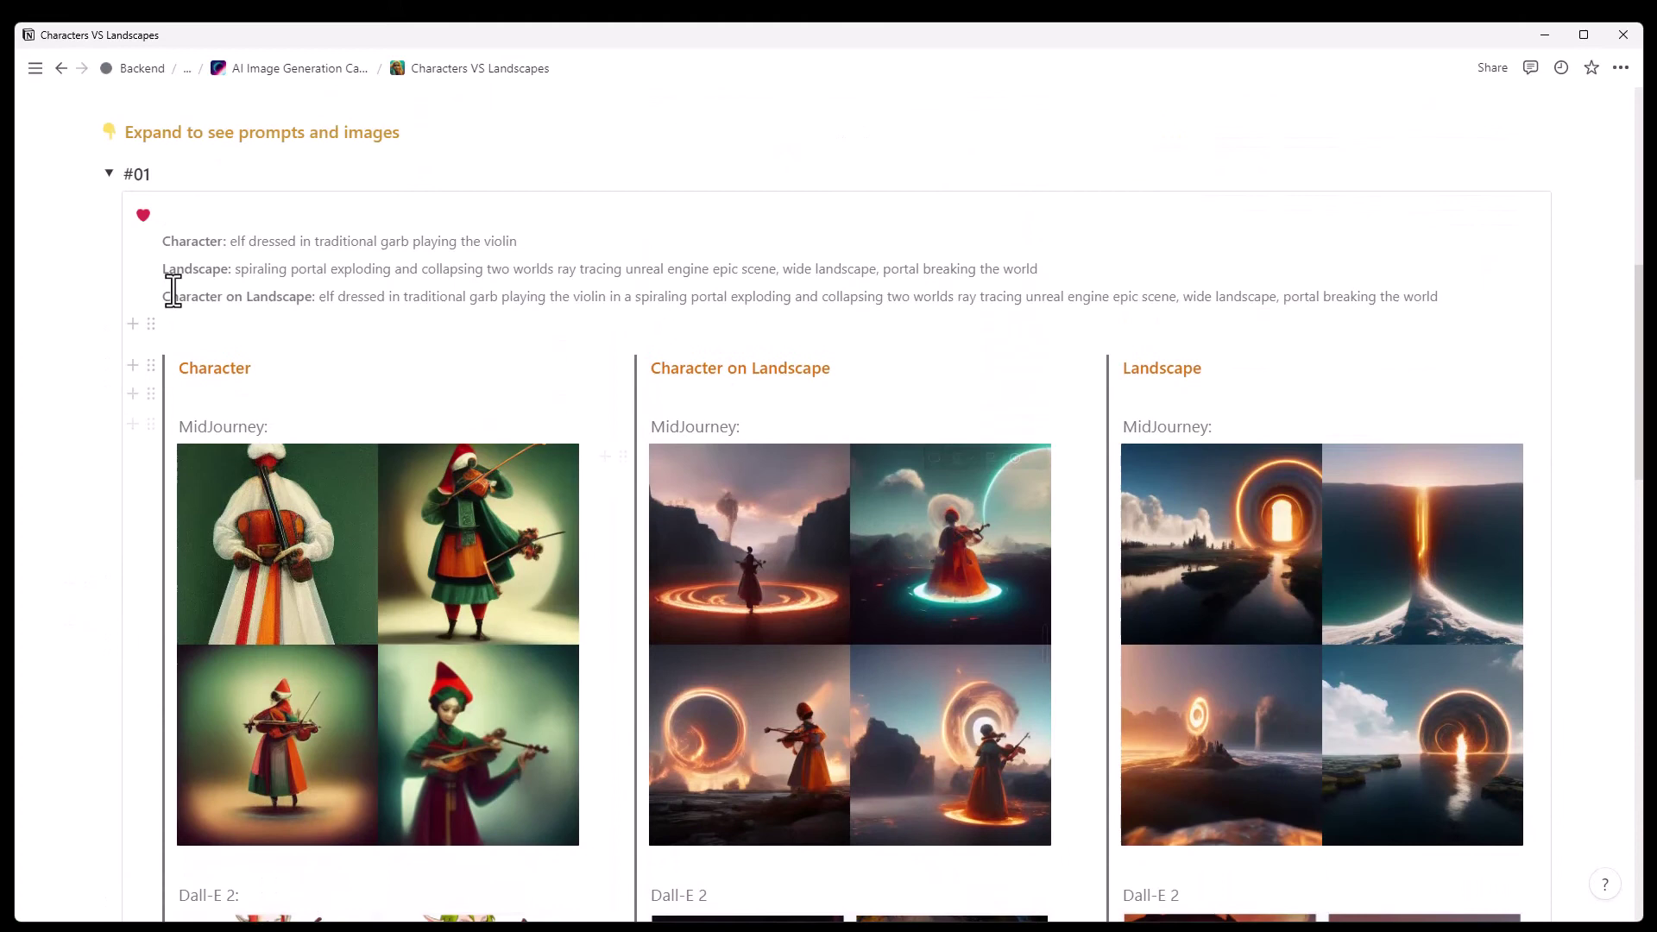
click(108, 173)
scroll(235, 234, up, 2)
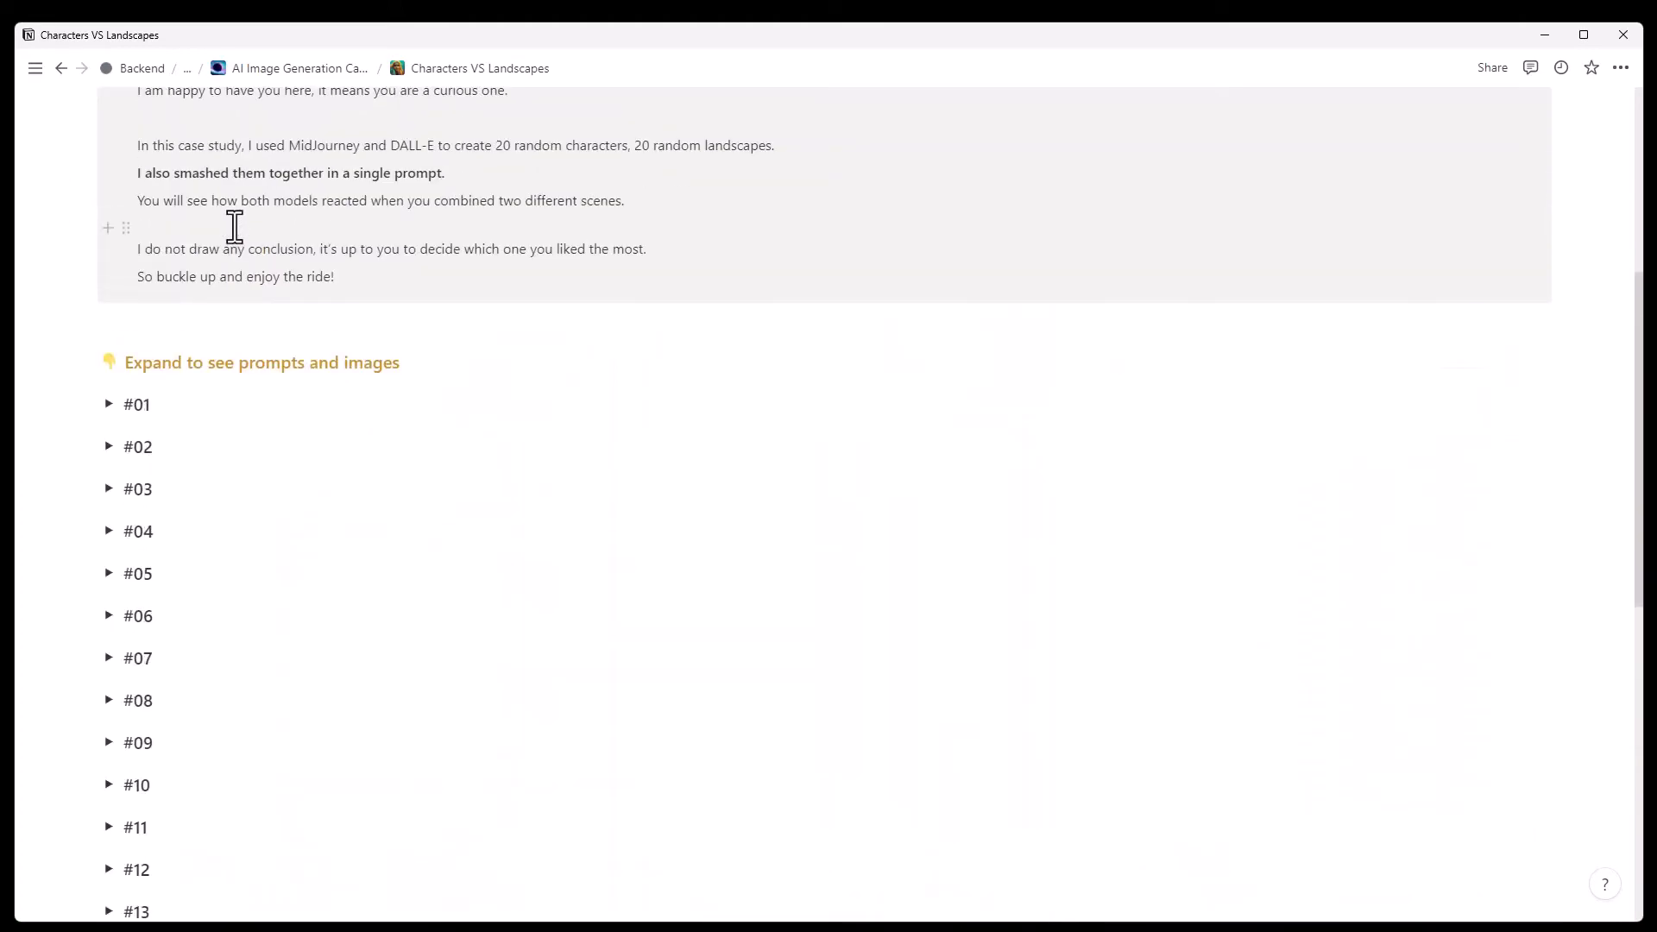
scroll(235, 226, up, 3)
Return to the AI Image Generation Case Studies Hub page via its breadcrumb.
click(307, 69)
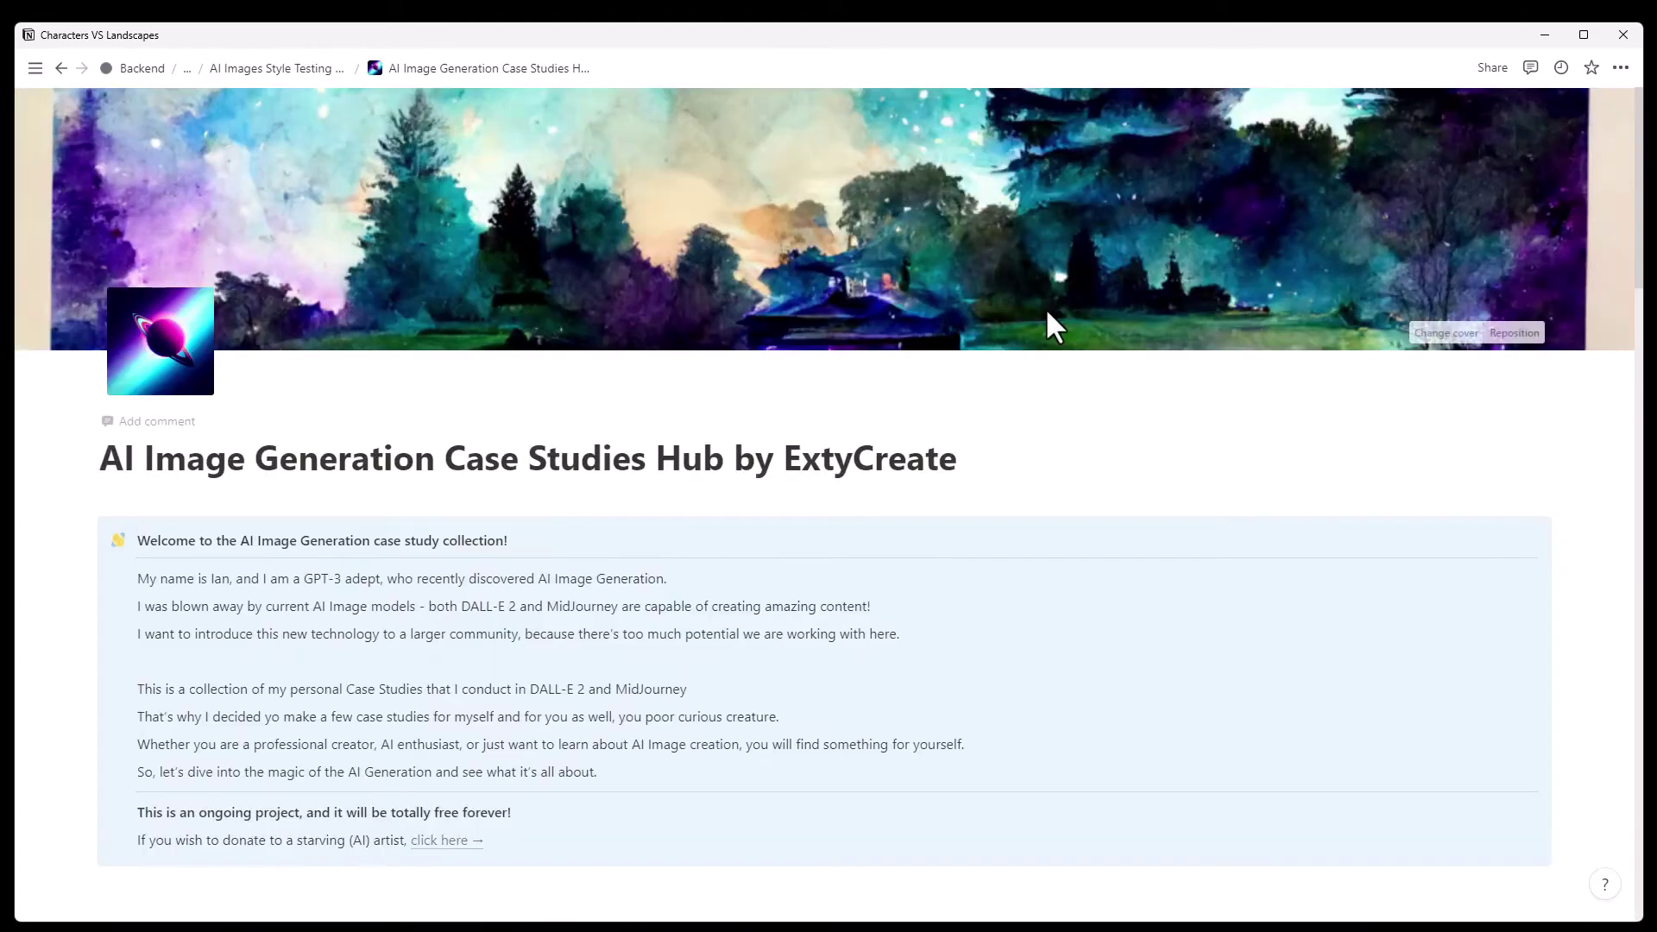
scroll(1047, 311, down, 1)
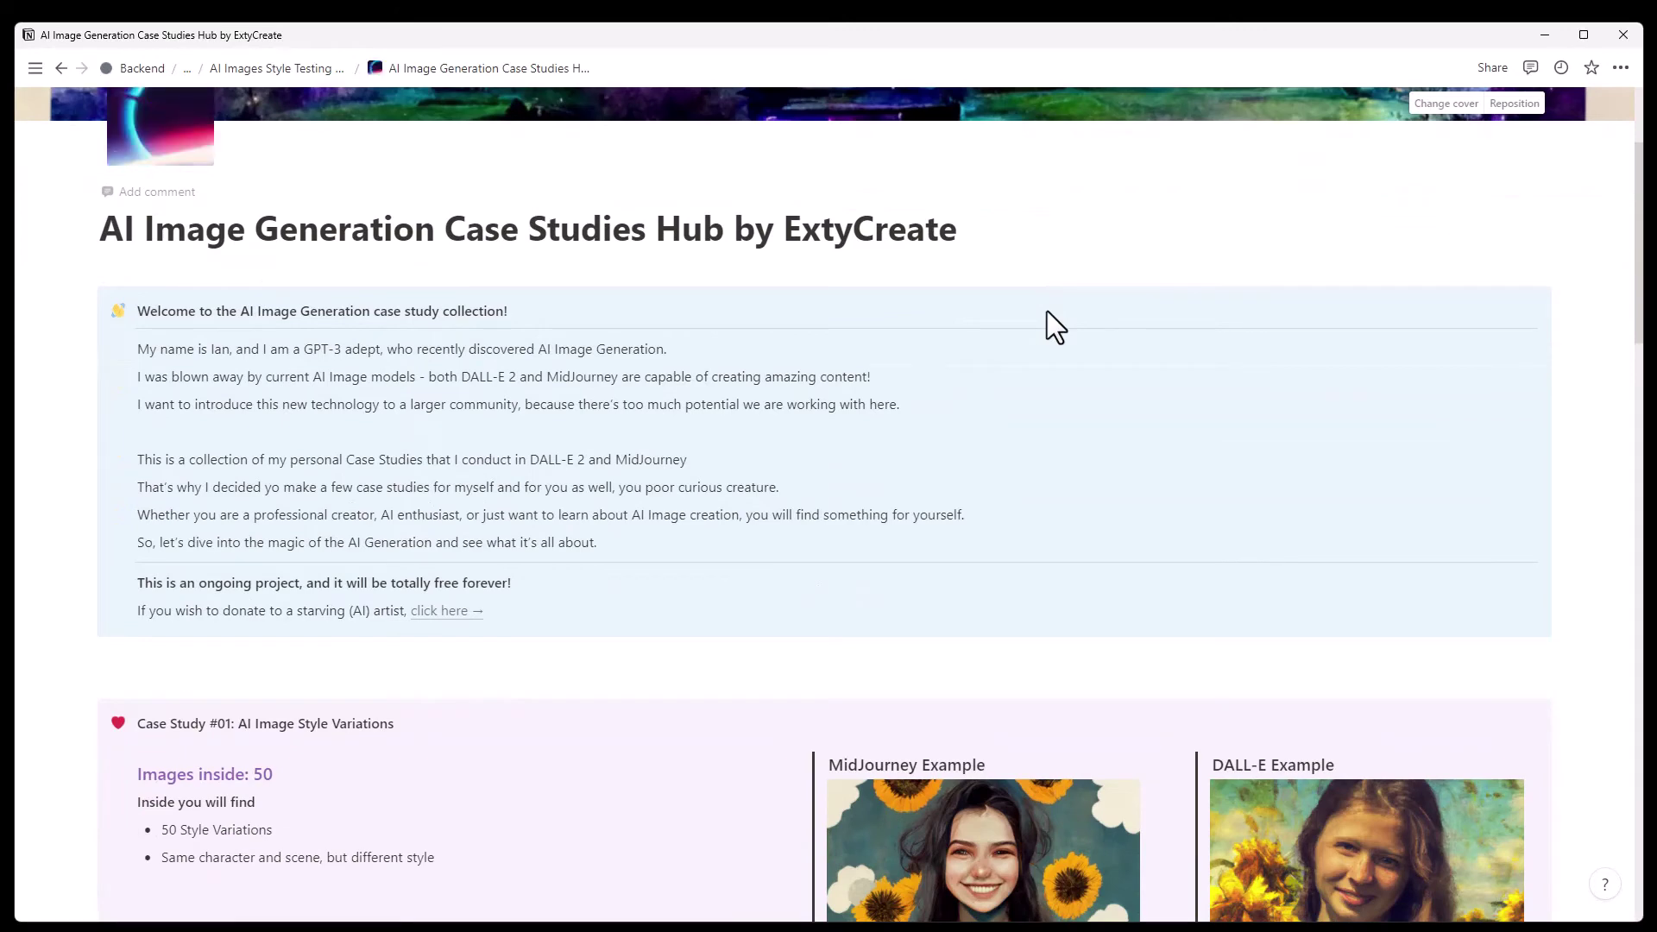
scroll(1047, 311, down, 4)
scroll(1051, 312, down, 2)
scroll(1050, 313, down, 2)
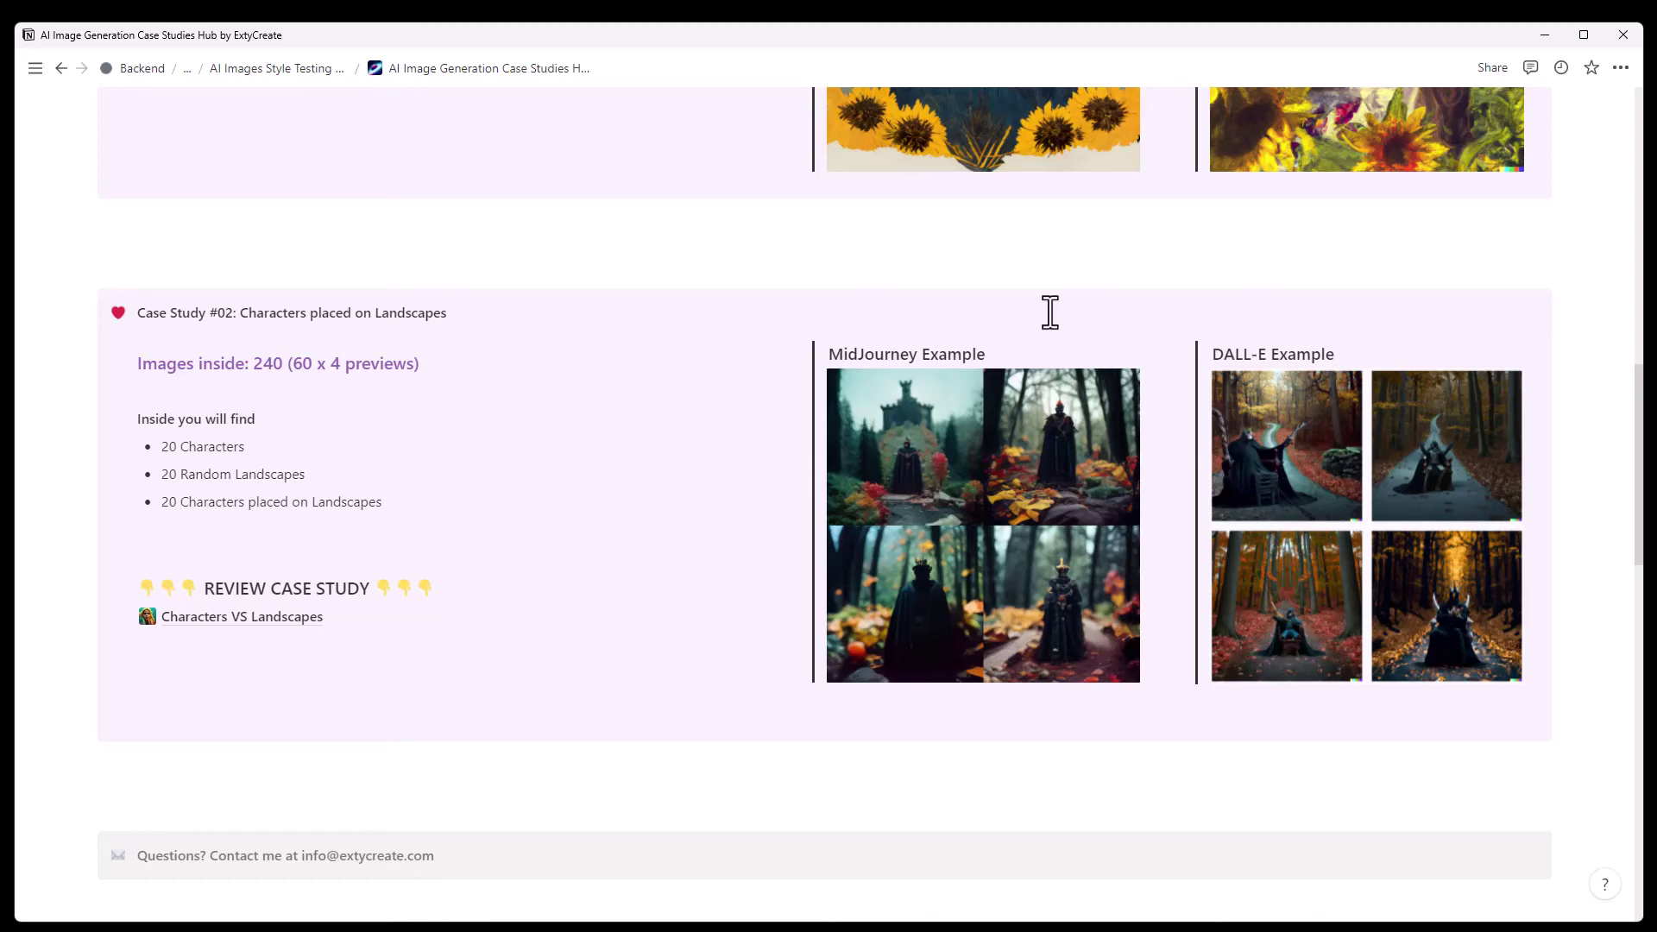
scroll(1080, 303, down, 5)
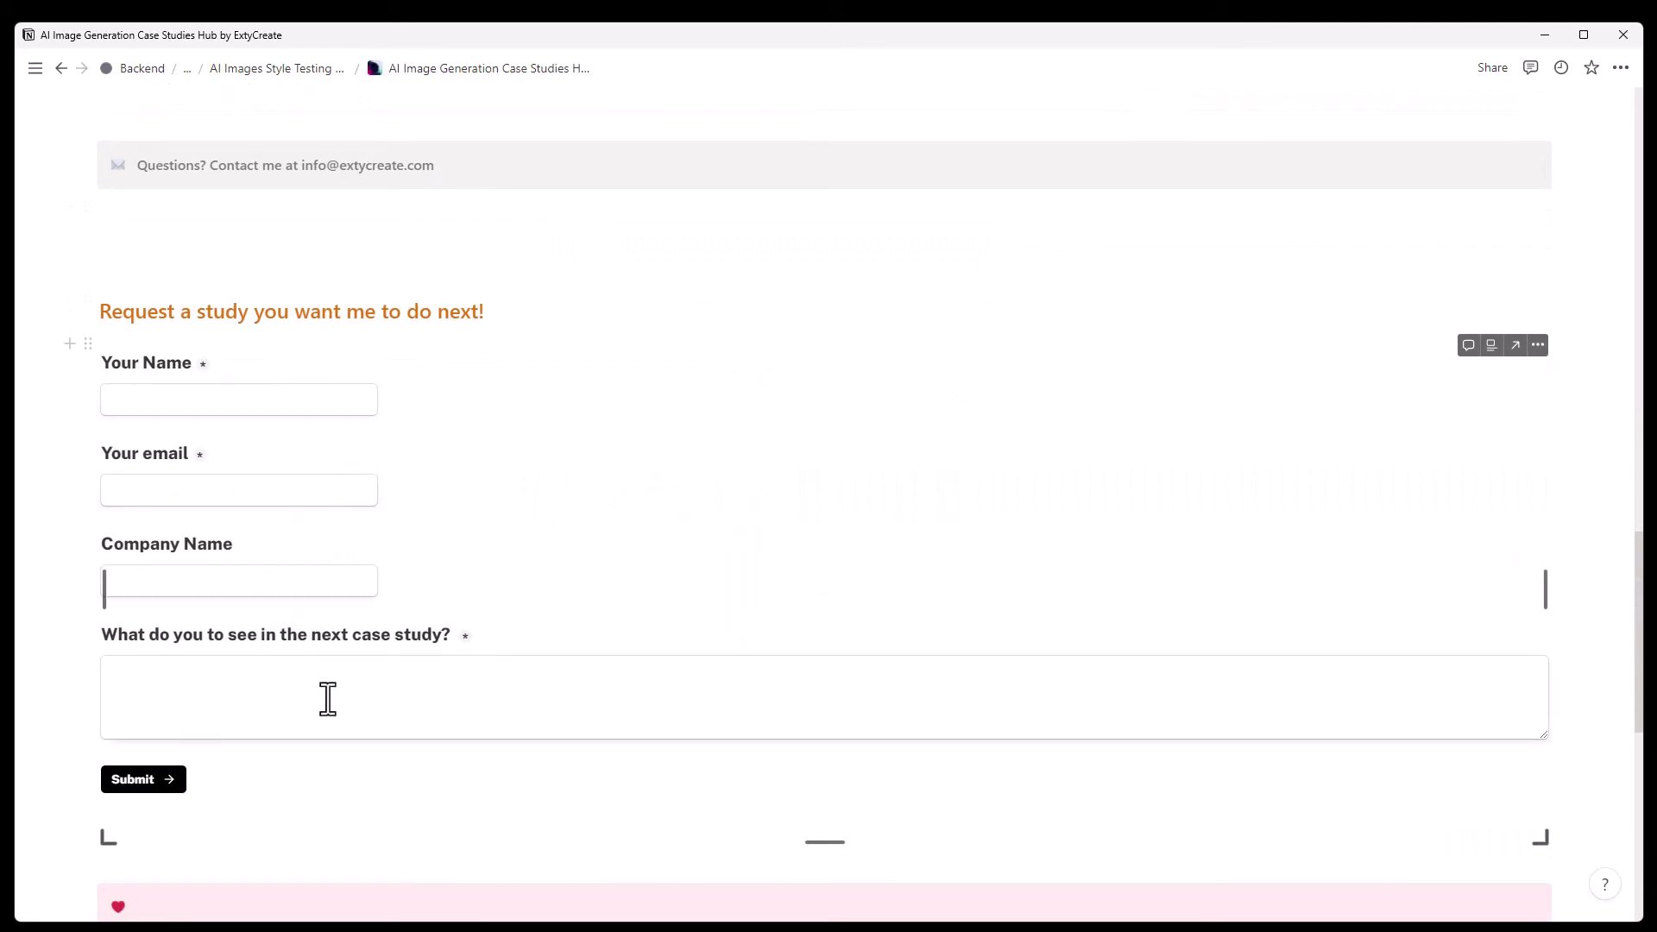
scroll(436, 600, up, 2)
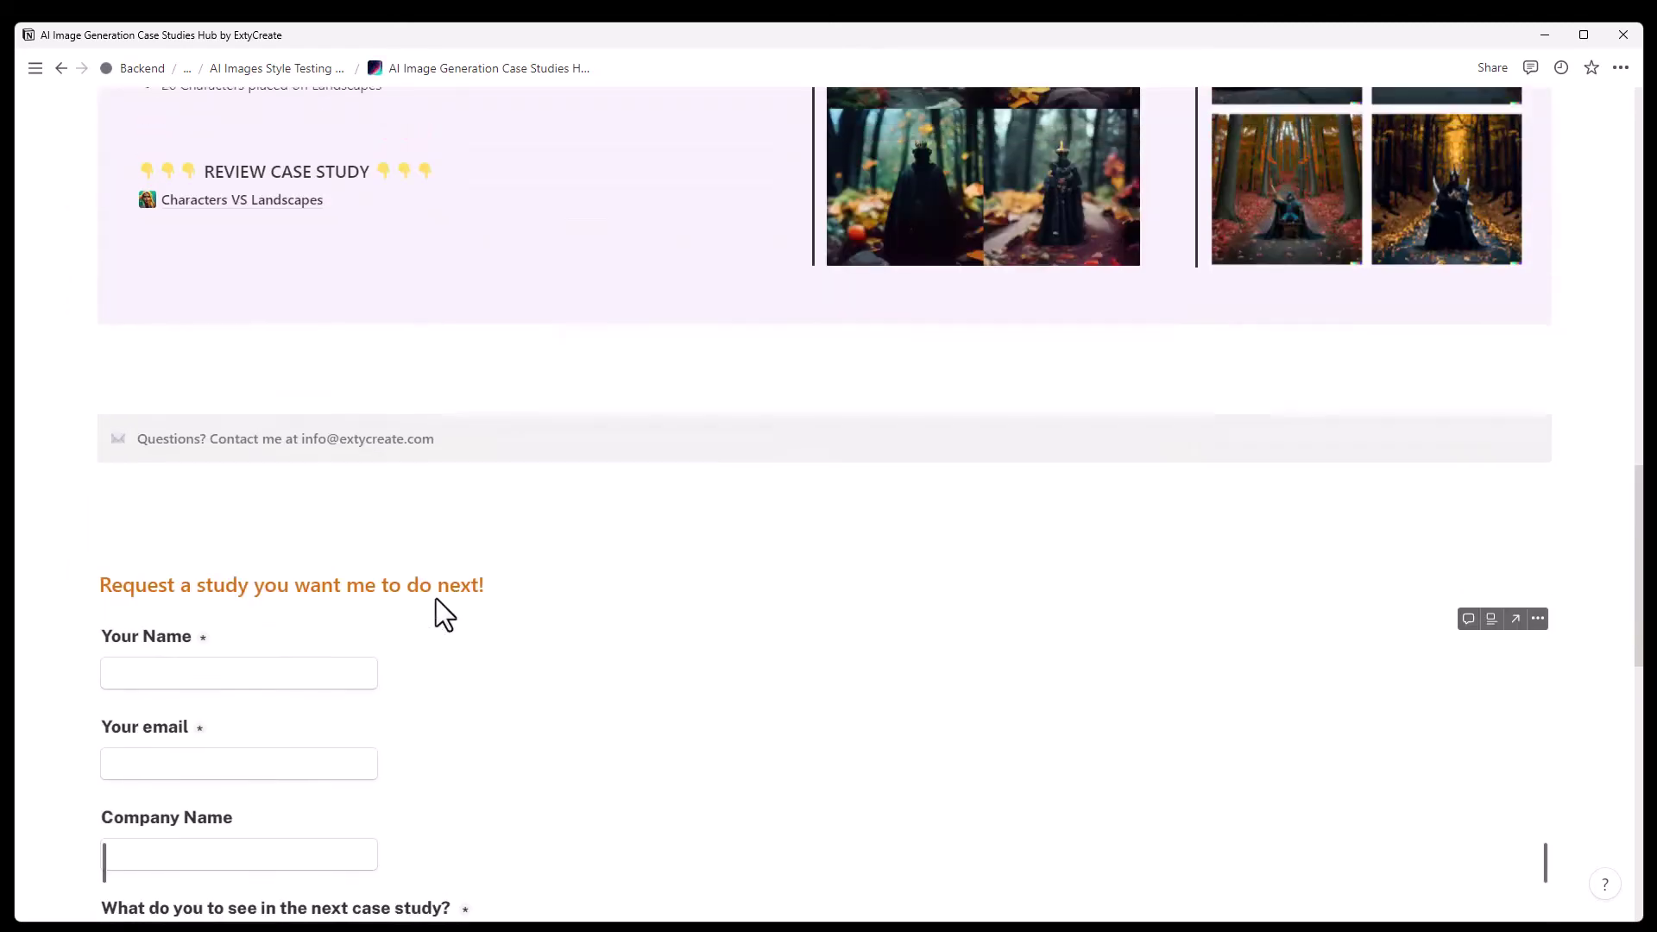
scroll(436, 599, up, 1)
scroll(436, 598, up, 2)
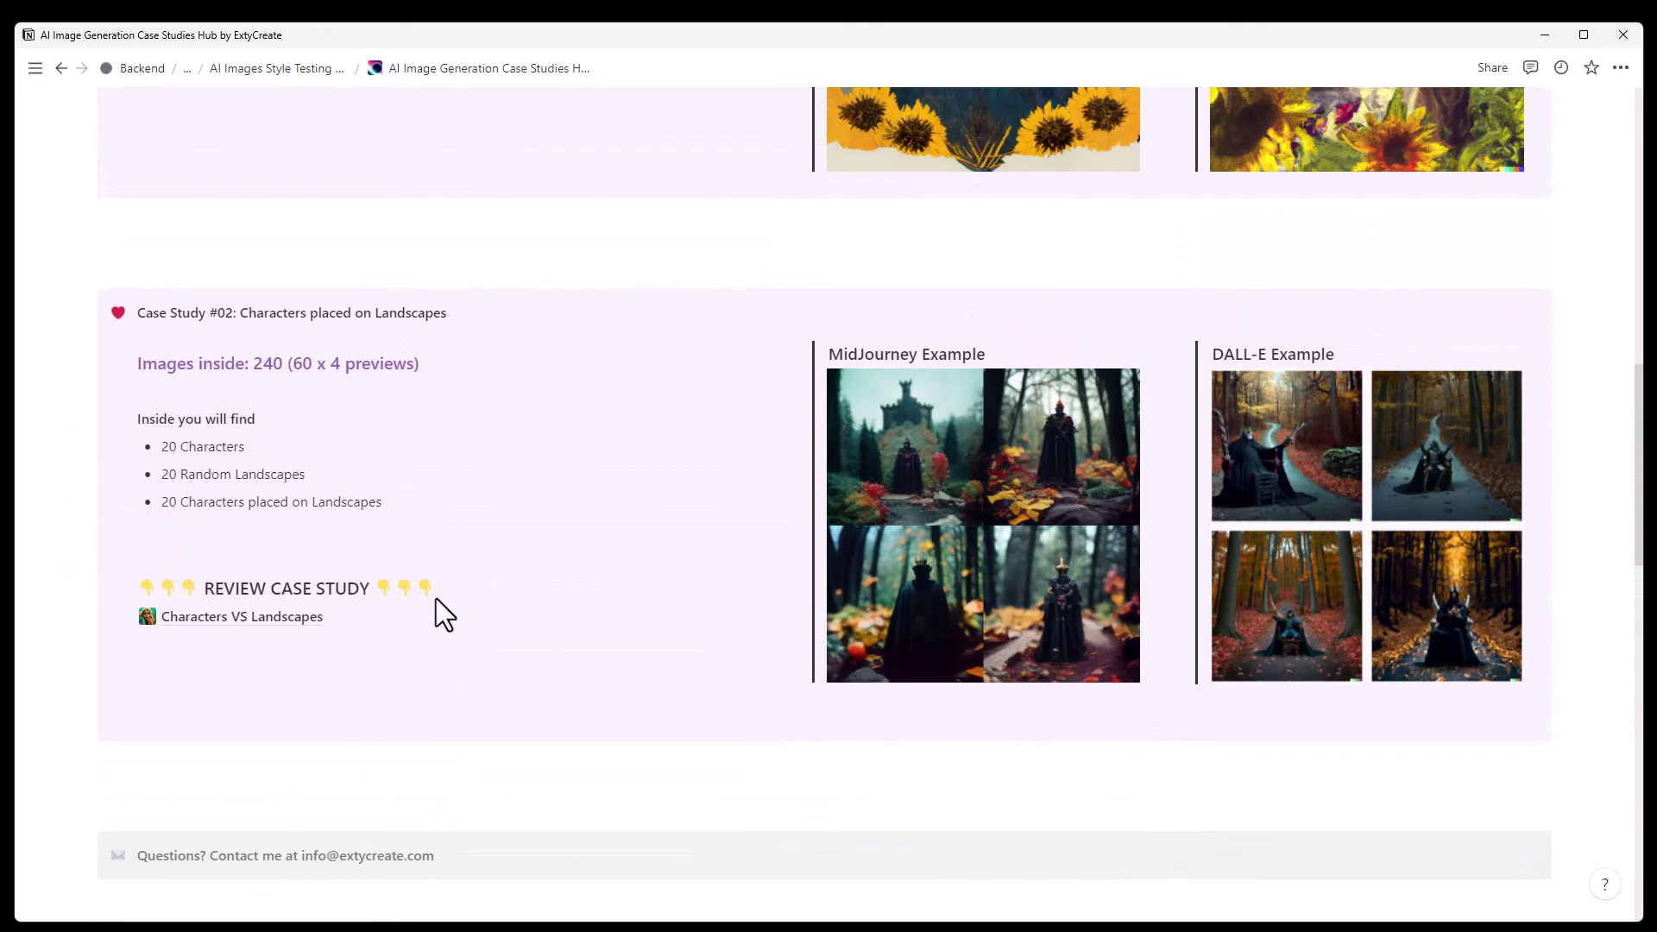
scroll(436, 598, up, 2)
scroll(441, 596, up, 2)
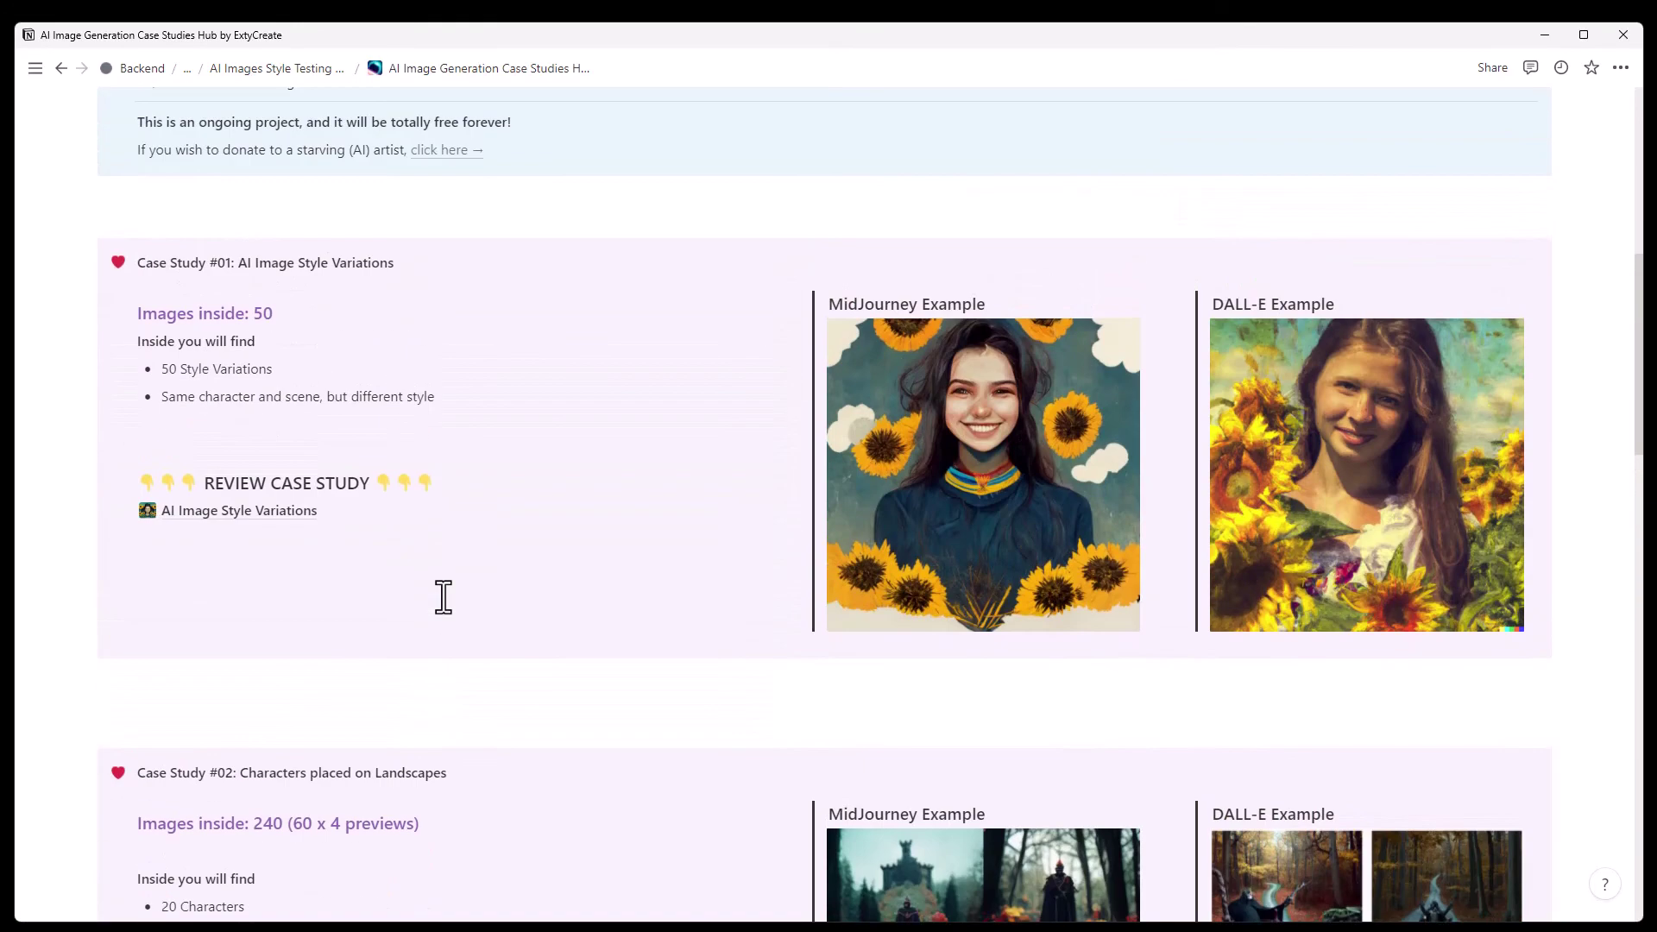
scroll(442, 596, up, 2)
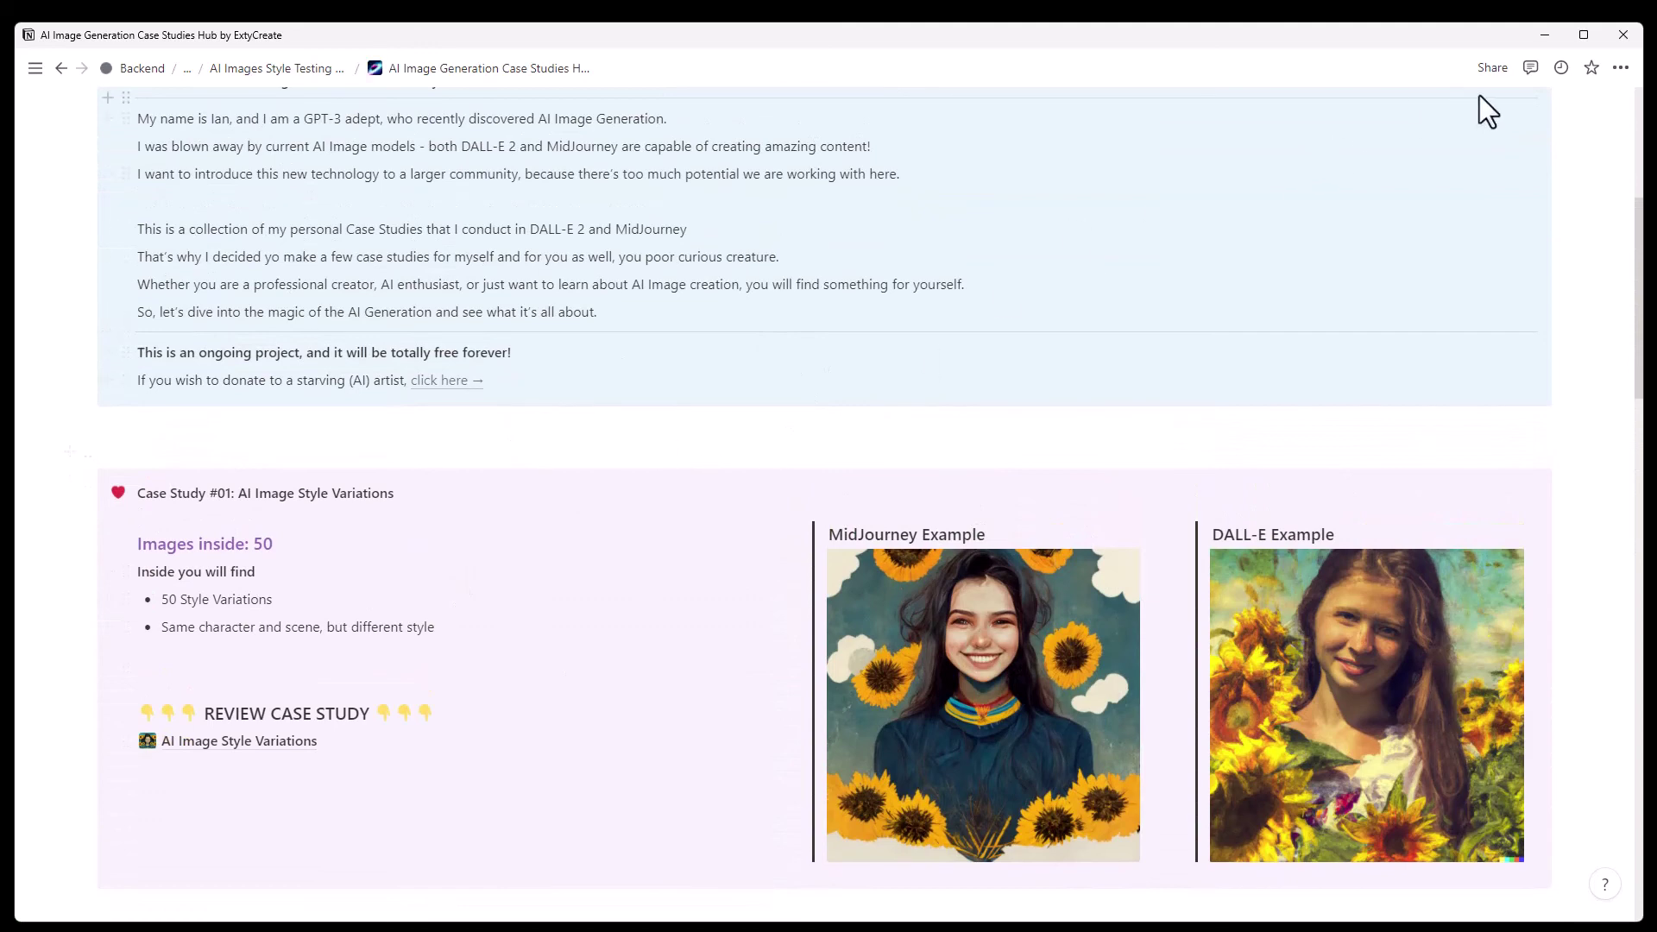
click(1545, 35)
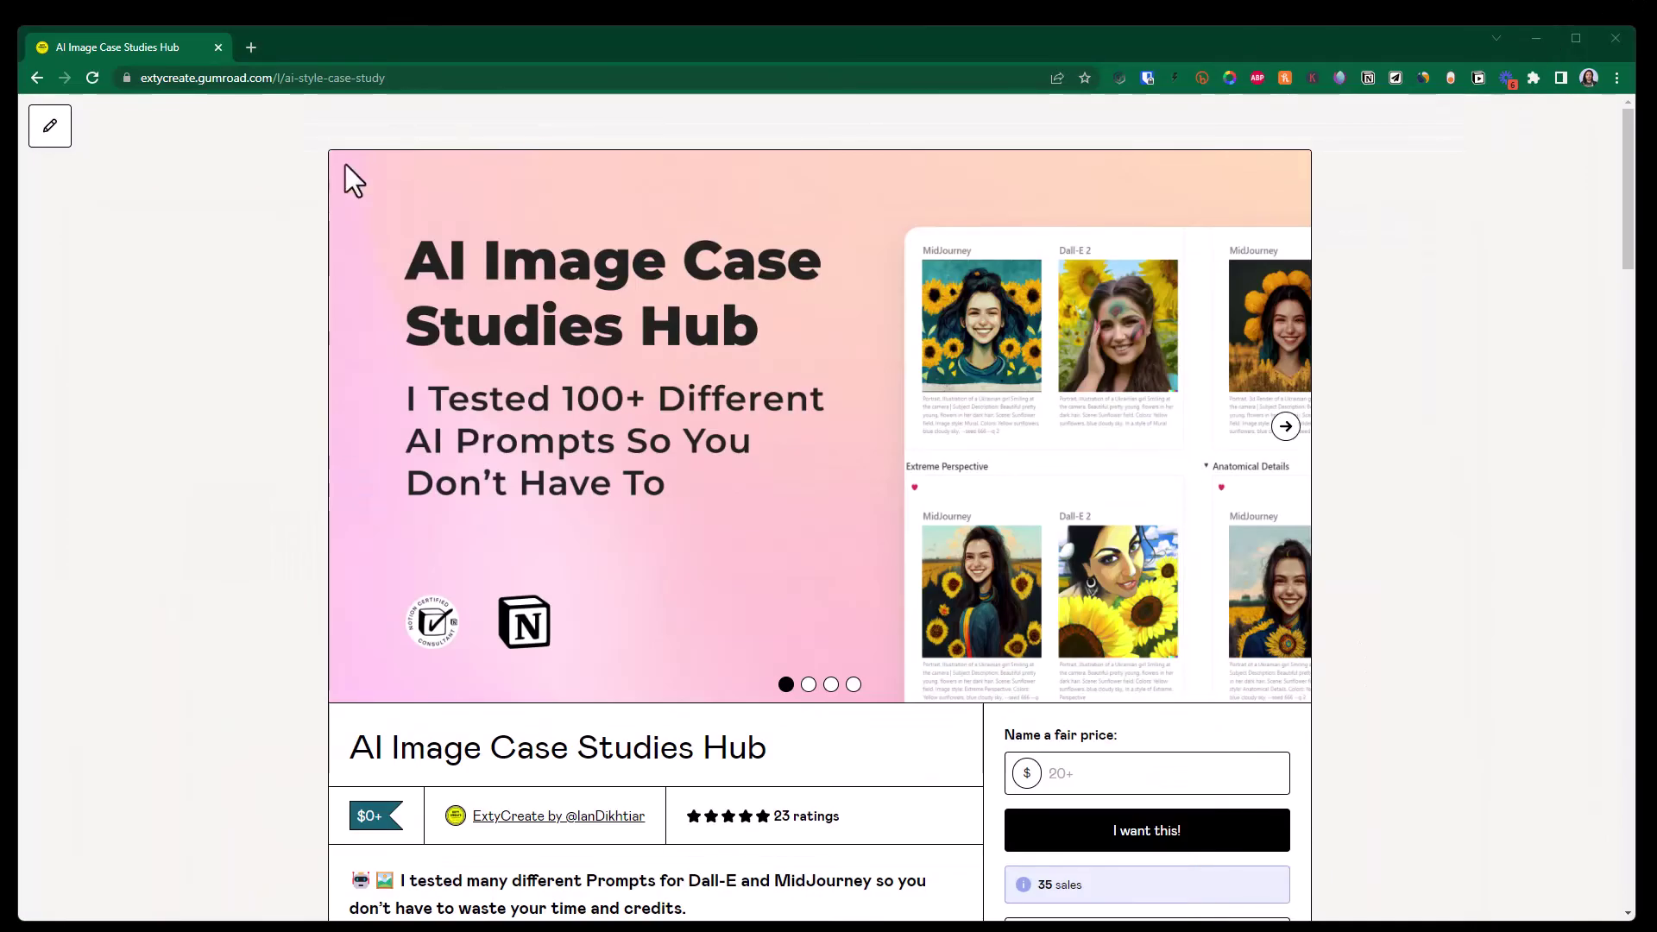
scroll(1140, 400, down, 2)
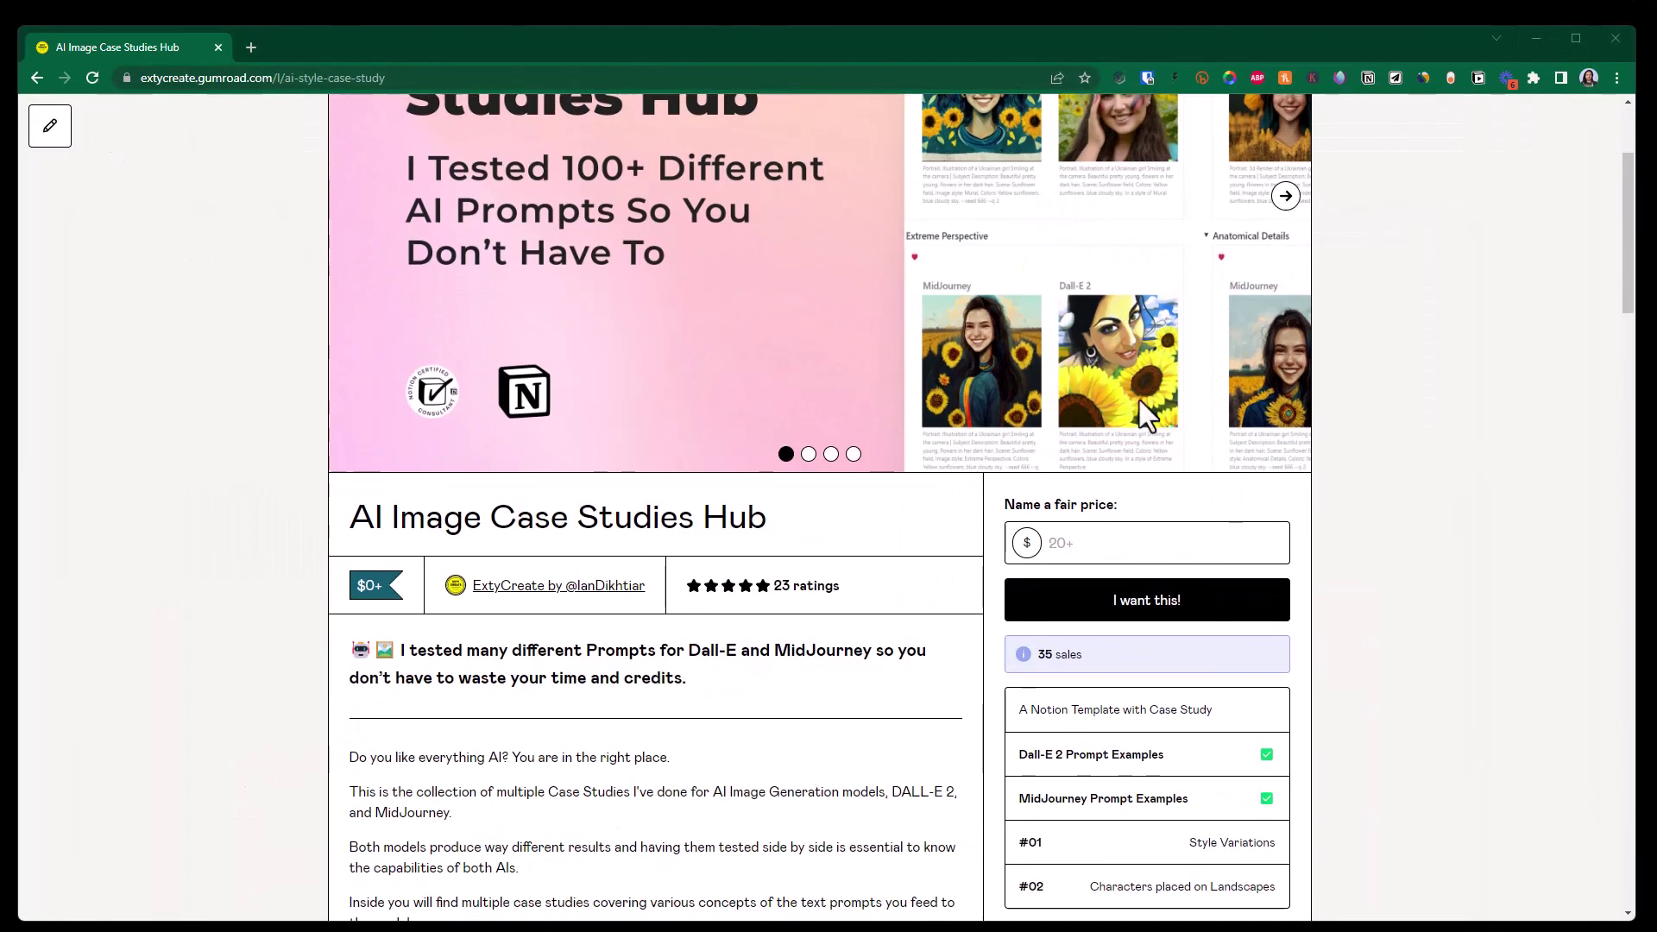
scroll(1243, 454, down, 4)
scroll(881, 298, up, 4)
scroll(1424, 429, down, 3)
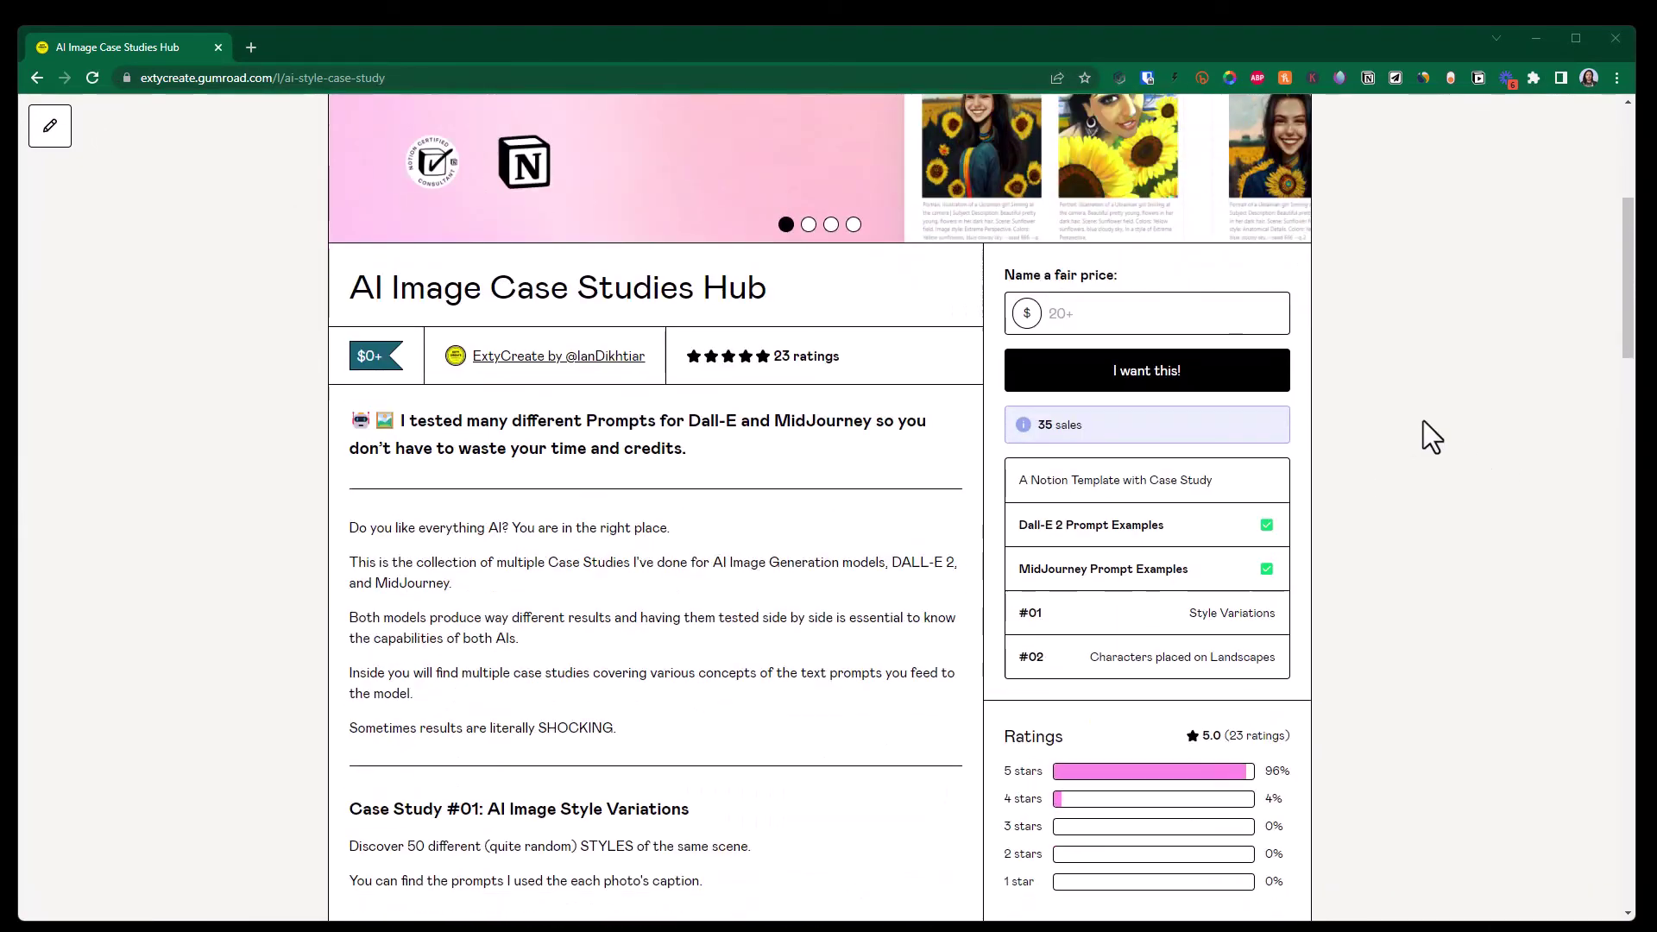
scroll(1423, 423, down, 4)
scroll(1423, 423, down, 4)
scroll(1422, 422, down, 4)
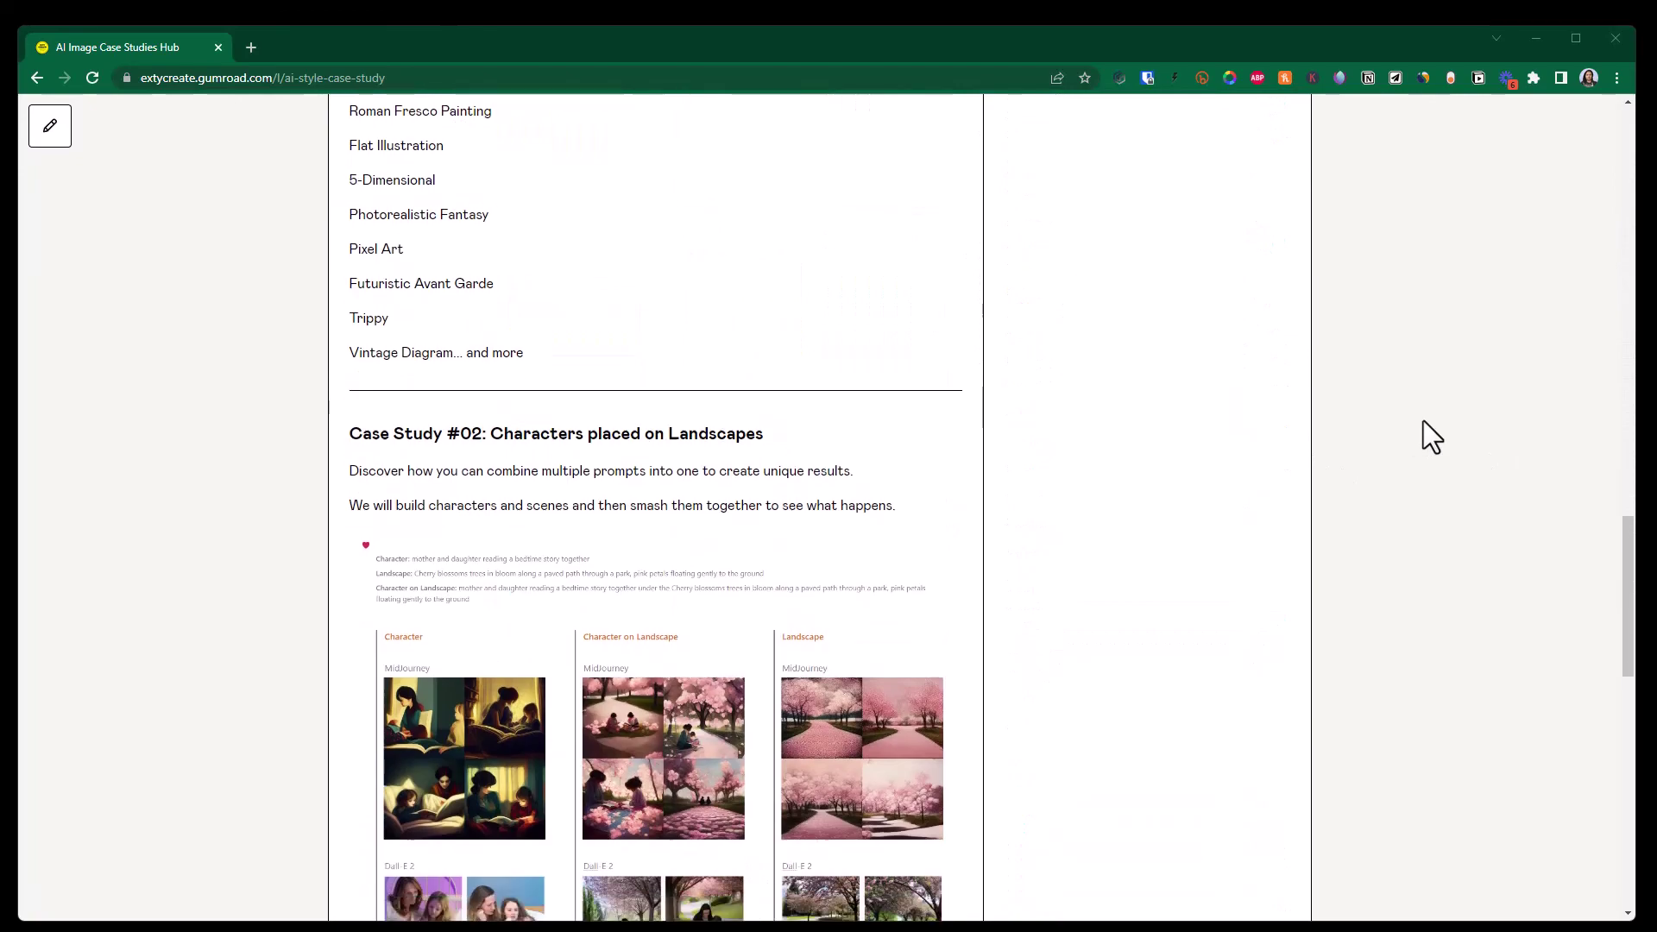
scroll(1423, 422, down, 4)
scroll(1423, 421, down, 3)
scroll(1424, 421, up, 10)
scroll(1423, 421, up, 10)
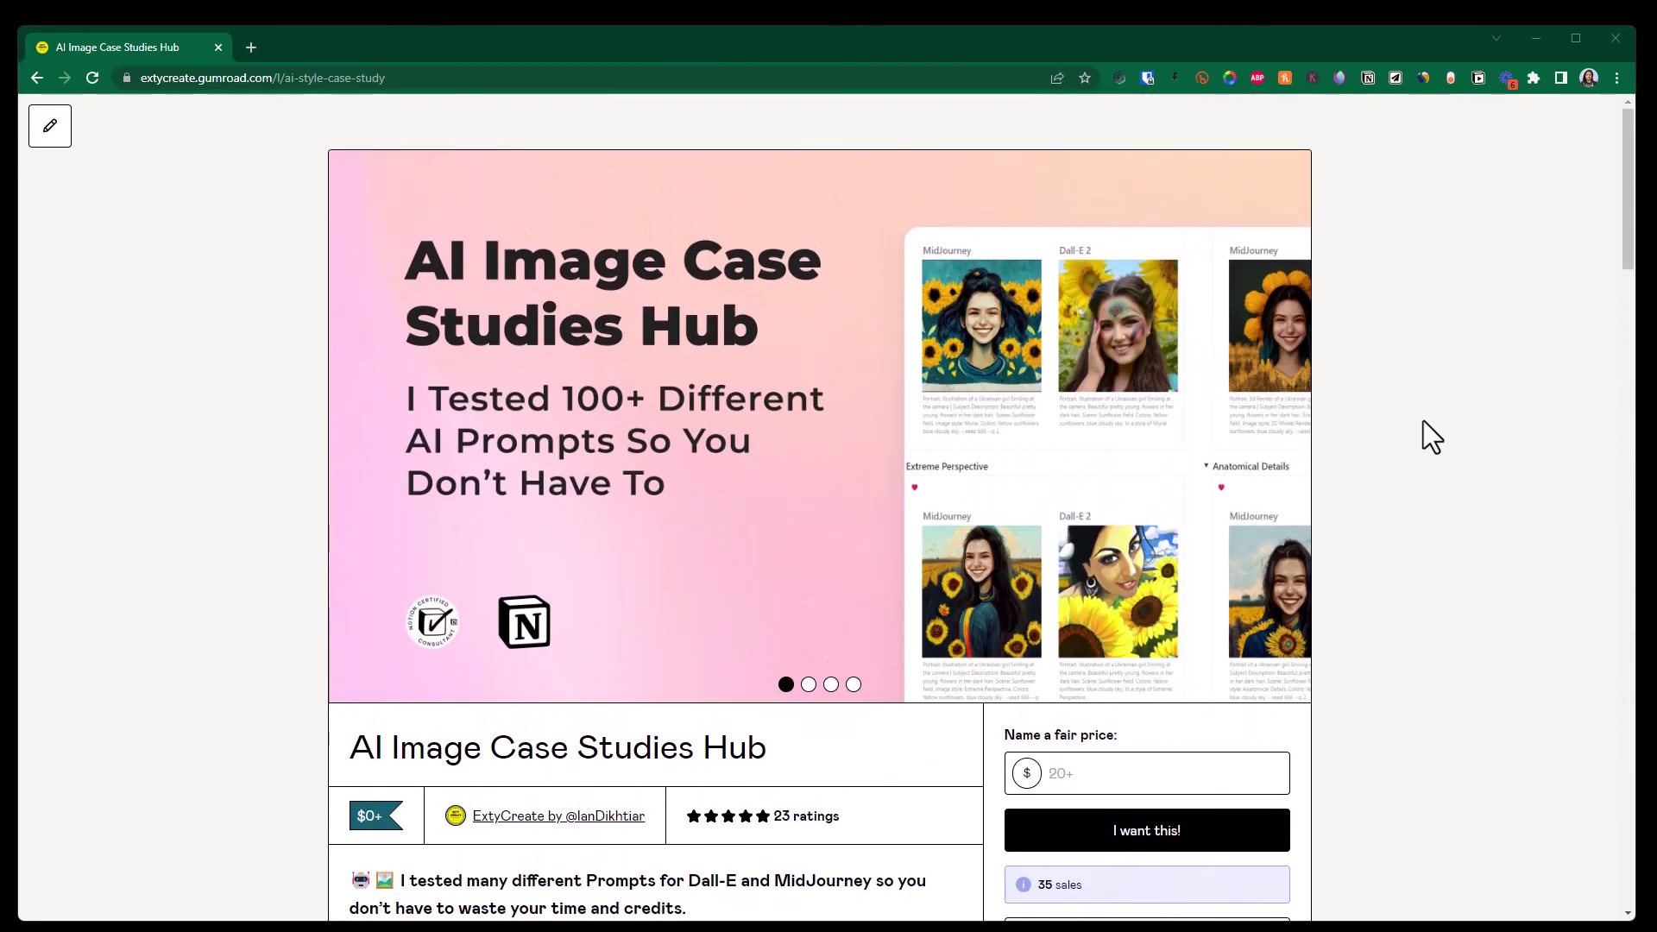